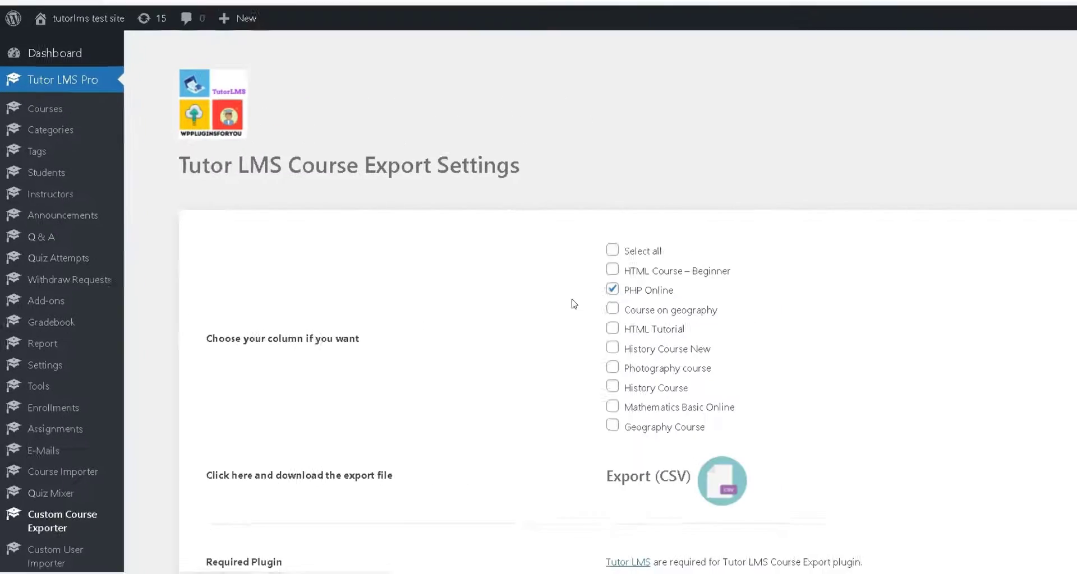
- Export the PHP Online course from Tutor LMS as a CSV file and open the downloaded file
{"action": "scroll", "coordinate": [517, 318], "scroll_direction": "down", "scroll_amount": 2}
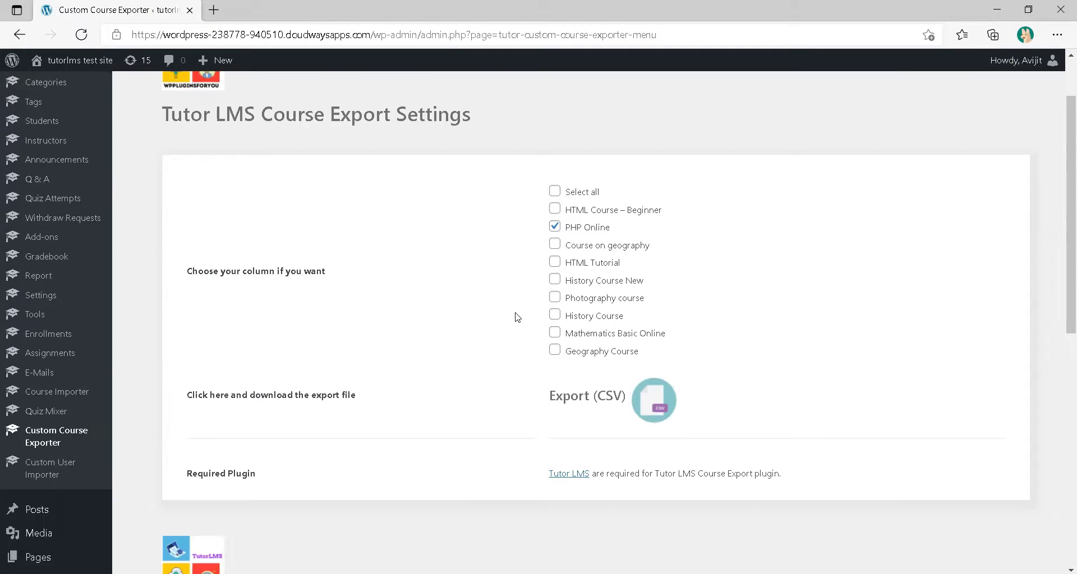
{"action": "scroll", "coordinate": [517, 318], "scroll_direction": "up", "scroll_amount": 2}
{"action": "left_click_drag", "start_coordinate": [200, 204], "coordinate": [469, 194]}
{"action": "left_click", "coordinate": [570, 192]}
{"action": "scroll", "coordinate": [572, 196], "scroll_direction": "down", "scroll_amount": 3}
{"action": "scroll", "coordinate": [572, 197], "scroll_direction": "down", "scroll_amount": 2}
{"action": "scroll", "coordinate": [574, 199], "scroll_direction": "up", "scroll_amount": 2}
{"action": "scroll", "coordinate": [589, 228], "scroll_direction": "up", "scroll_amount": 2}
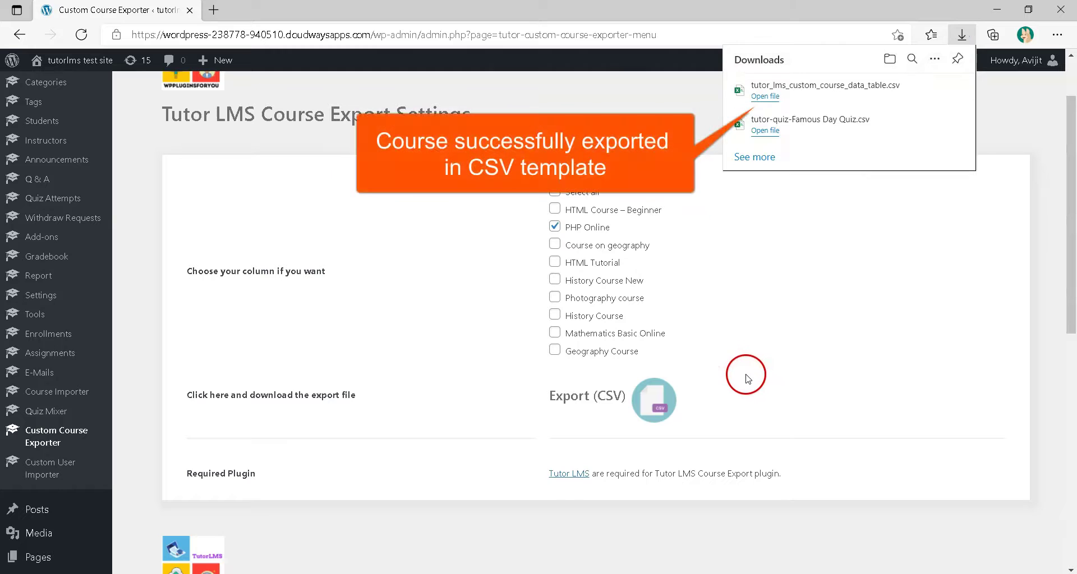
{"action": "left_click", "coordinate": [806, 97]}
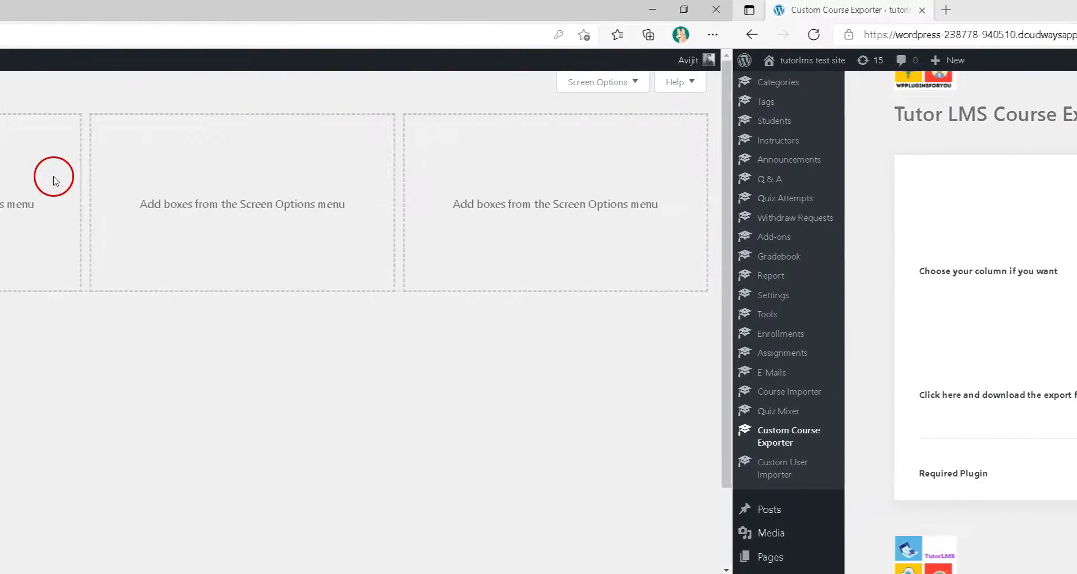
- On the LearnDash site's Import Courses page, download the demo CSV template and open courseimport.csv
{"action": "mouse_move", "coordinate": [43, 166]}
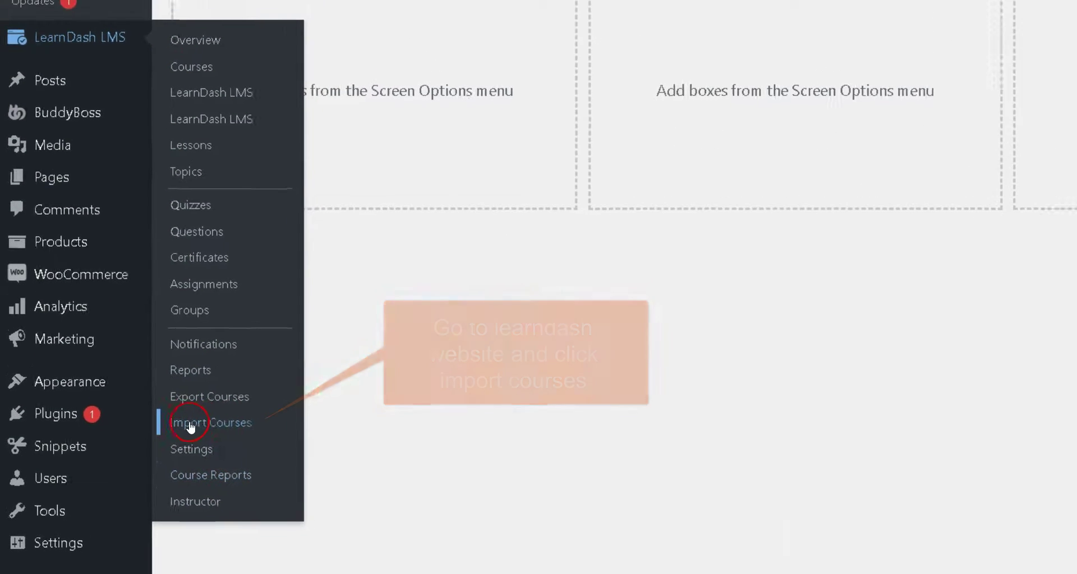
{"action": "left_click", "coordinate": [218, 421]}
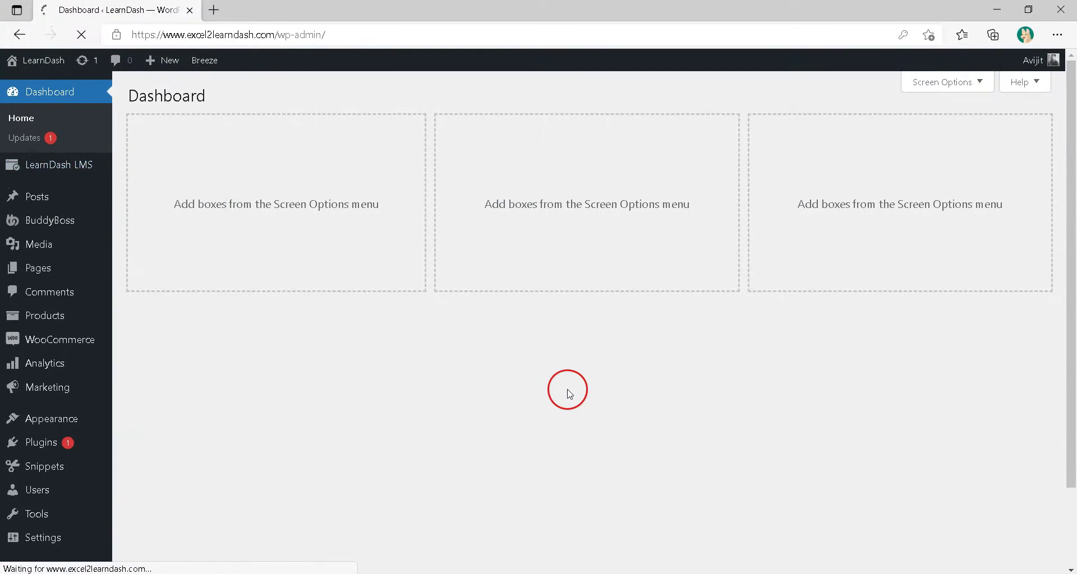
{"action": "scroll", "coordinate": [569, 394], "scroll_direction": "down", "scroll_amount": 2}
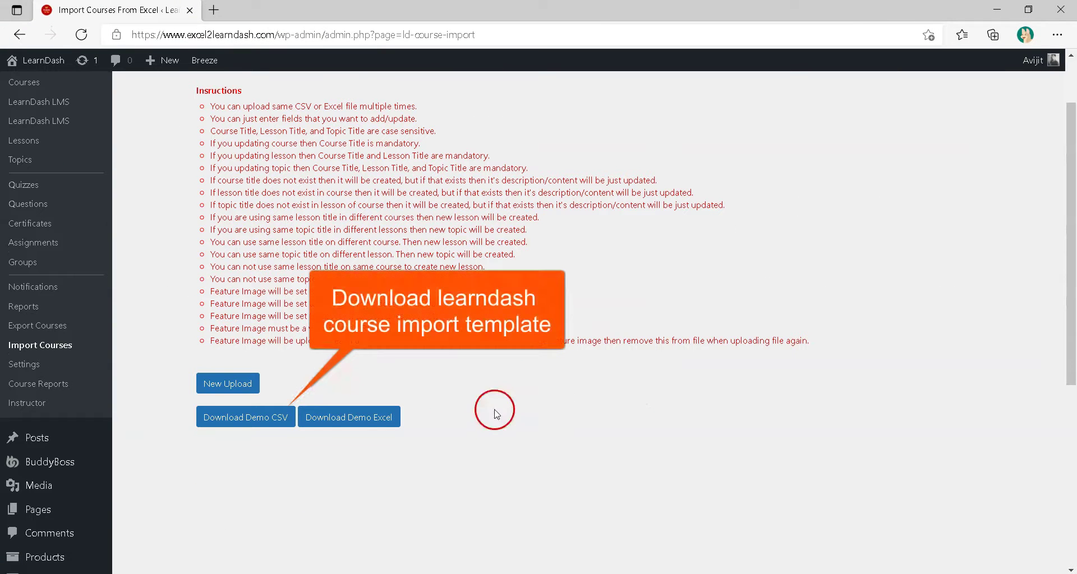
{"action": "left_click", "coordinate": [243, 430]}
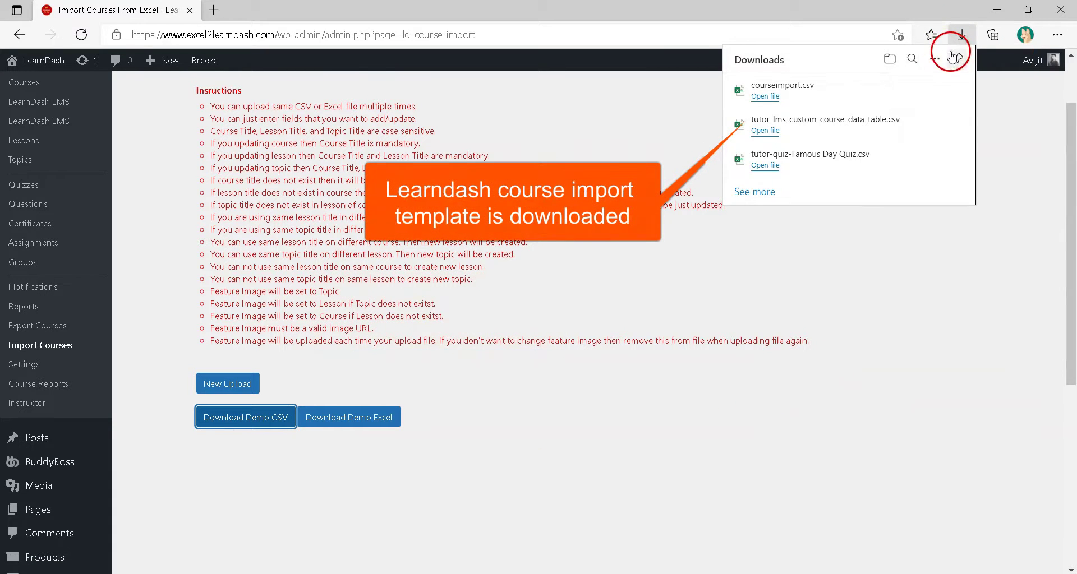
{"action": "left_click", "coordinate": [790, 99]}
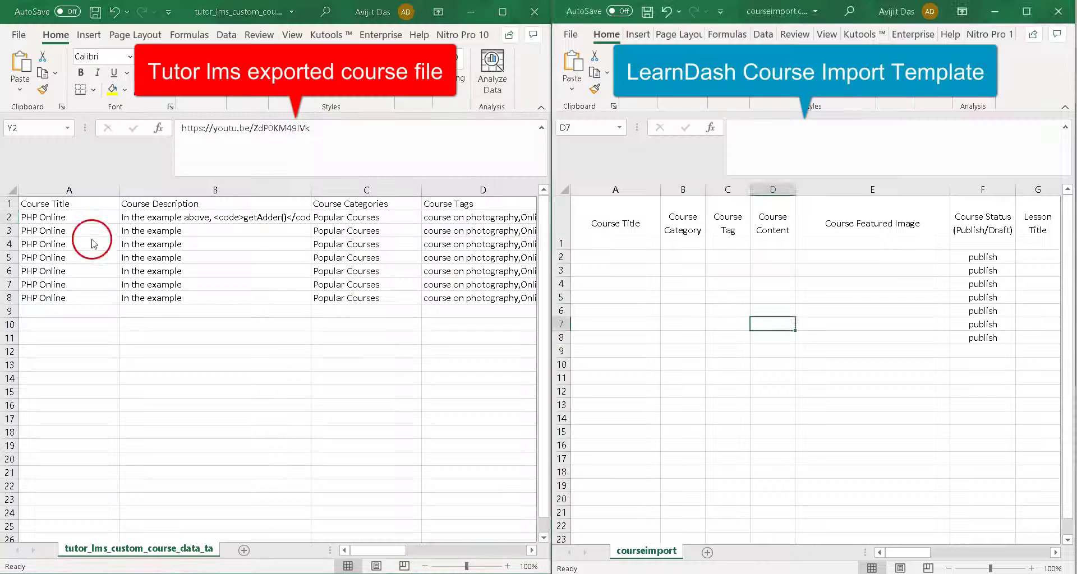
- Copy the exported Course Title values in rows 2–8 into the import template's Course Title column
{"action": "left_click_drag", "start_coordinate": [84, 219], "coordinate": [99, 303]}
{"action": "key", "text": "ctrl+c"}
{"action": "left_click", "coordinate": [620, 257]}
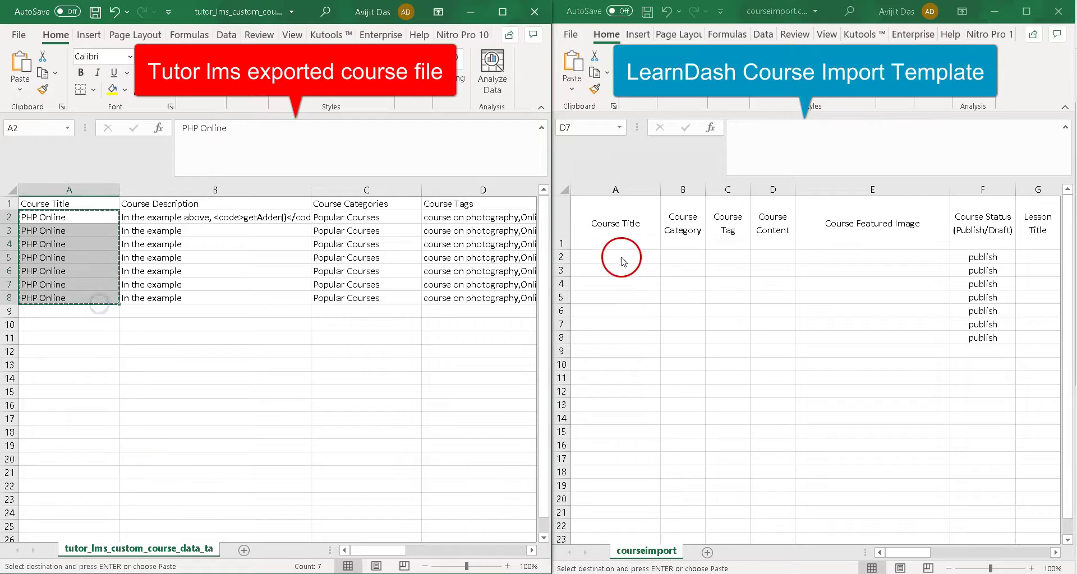
{"action": "key", "text": "ctrl+v"}
- Copy the exported Course Description values in rows 2–8 into the template's Course Content column
{"action": "left_click_drag", "start_coordinate": [192, 221], "coordinate": [213, 298]}
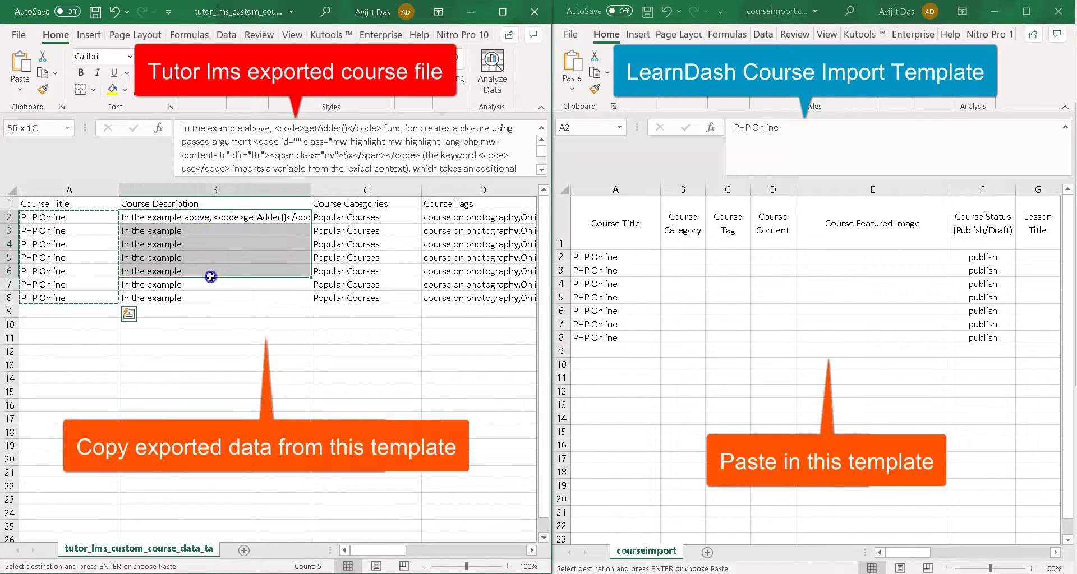
{"action": "key", "text": "ctrl+c"}
{"action": "left_click", "coordinate": [794, 257]}
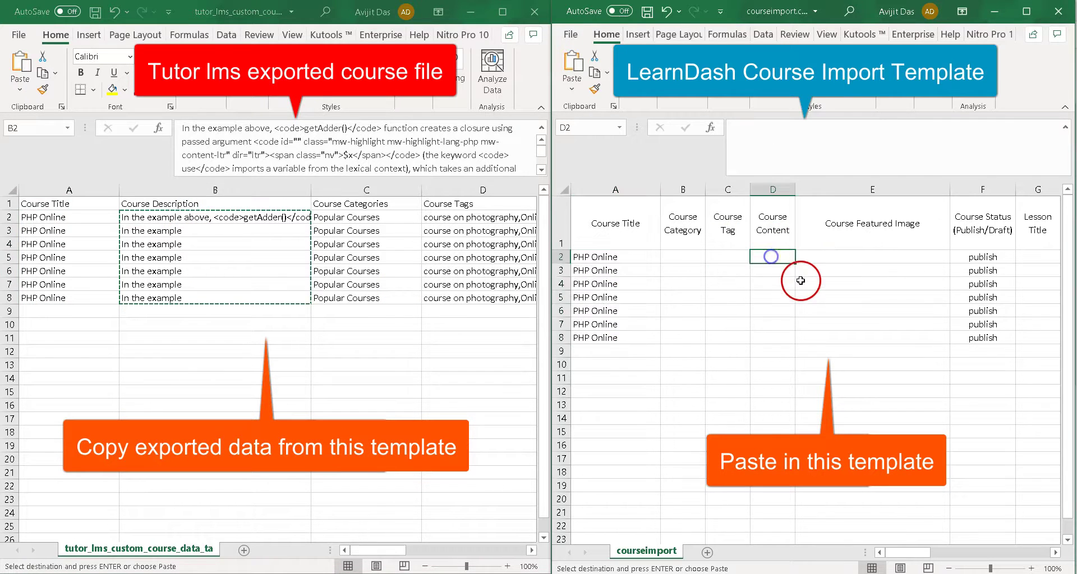
{"action": "key", "text": "ctrl+v"}
{"action": "scroll", "coordinate": [733, 421], "scroll_direction": "down", "scroll_amount": 1}
{"action": "left_click", "coordinate": [747, 372]}
{"action": "scroll", "coordinate": [747, 372], "scroll_direction": "up", "scroll_amount": 1}
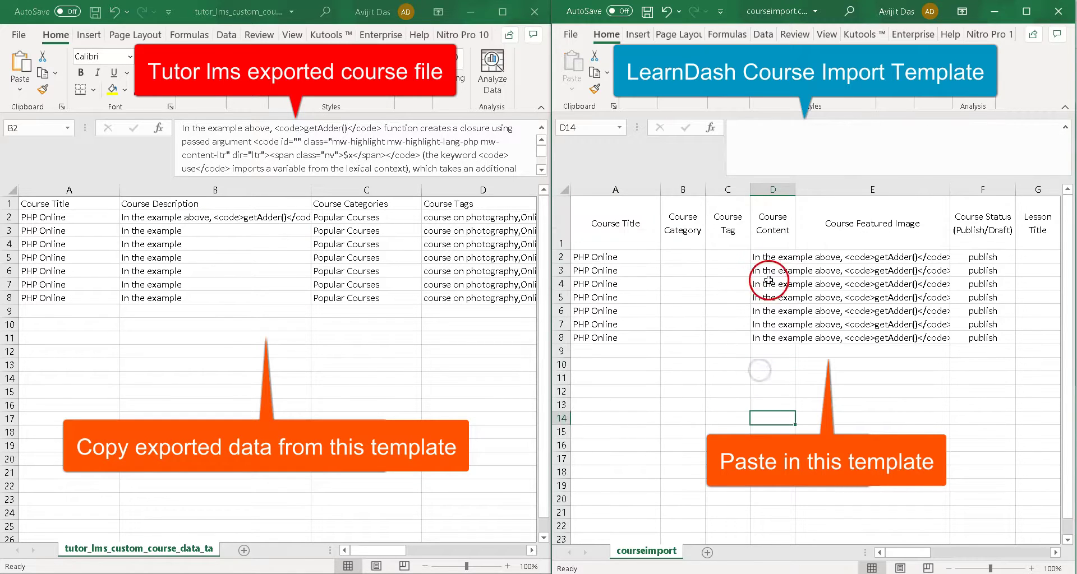
{"action": "left_click_drag", "start_coordinate": [773, 257], "coordinate": [763, 337]}
- Copy the exported Course Categories and Course Tags in rows 2–8 into the template's Course Category and Course Tag columns
{"action": "left_click_drag", "start_coordinate": [332, 222], "coordinate": [352, 298]}
{"action": "key", "text": "ctrl+c"}
{"action": "left_click", "coordinate": [680, 257]}
{"action": "key", "text": "ctrl+v"}
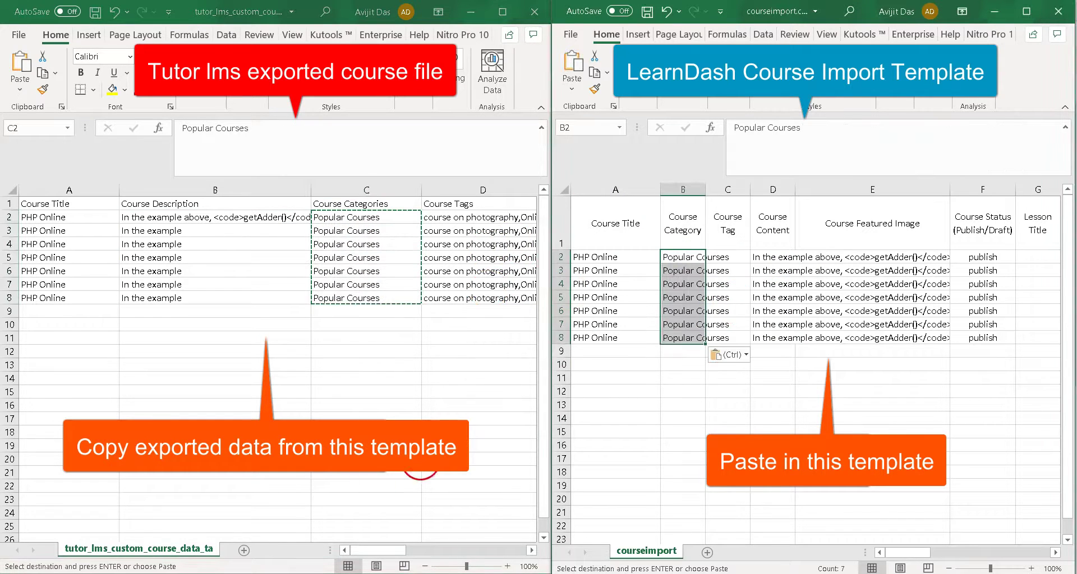
{"action": "left_click_drag", "start_coordinate": [471, 218], "coordinate": [474, 298]}
{"action": "key", "text": "ctrl+c"}
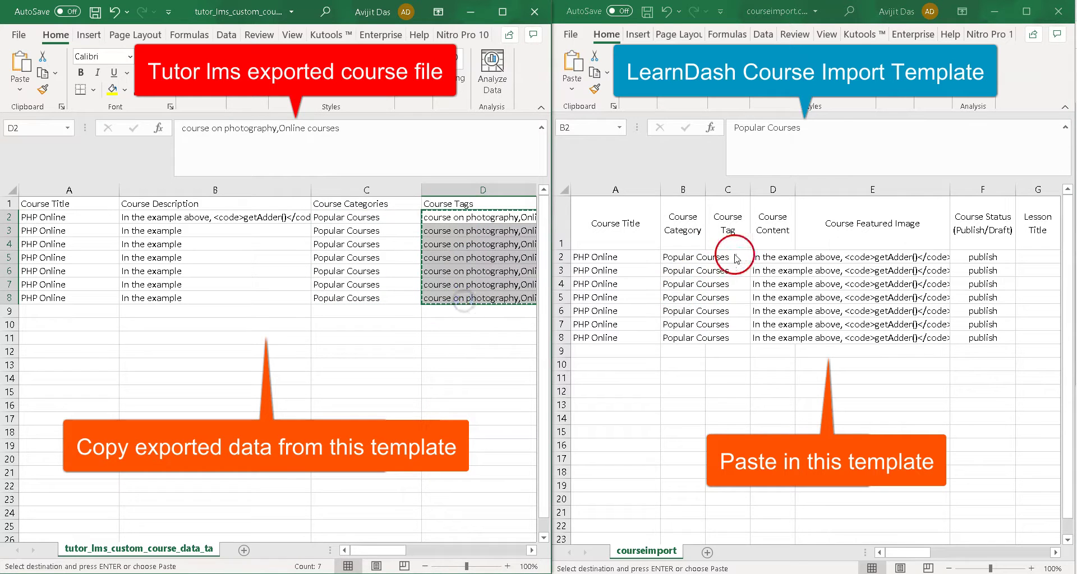
{"action": "left_click", "coordinate": [733, 255]}
{"action": "key", "text": "ctrl+v"}
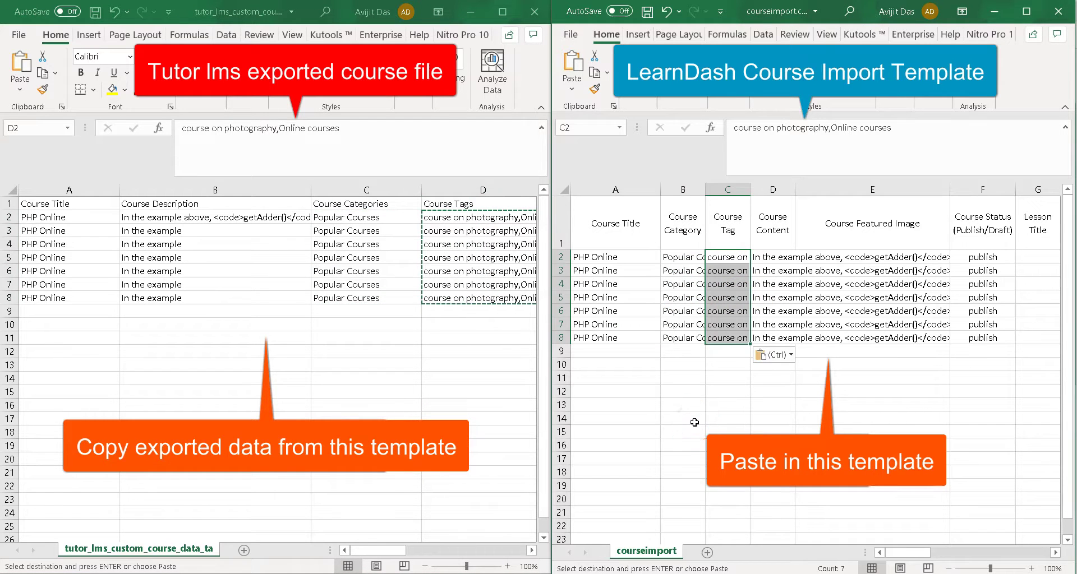
{"action": "left_click", "coordinate": [844, 407]}
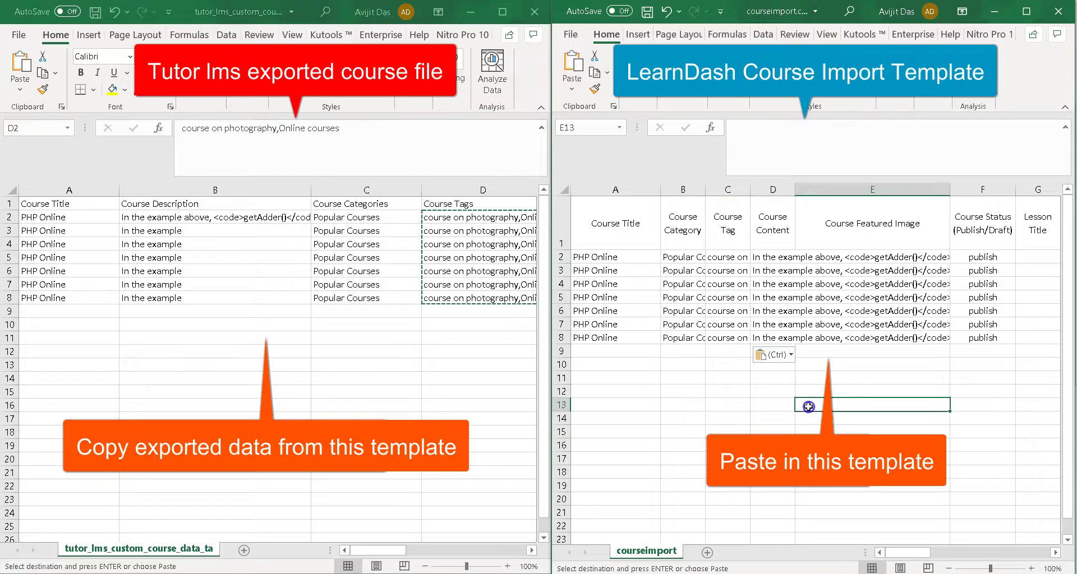
- Paste the excel2learndash.com image URL into the first Course Featured Image cell and fill it down to row 8
{"action": "left_click", "coordinate": [841, 258]}
{"action": "left_click", "coordinate": [876, 256]}
{"action": "key", "text": "ctrl+v"}
{"action": "left_click", "coordinate": [896, 337]}
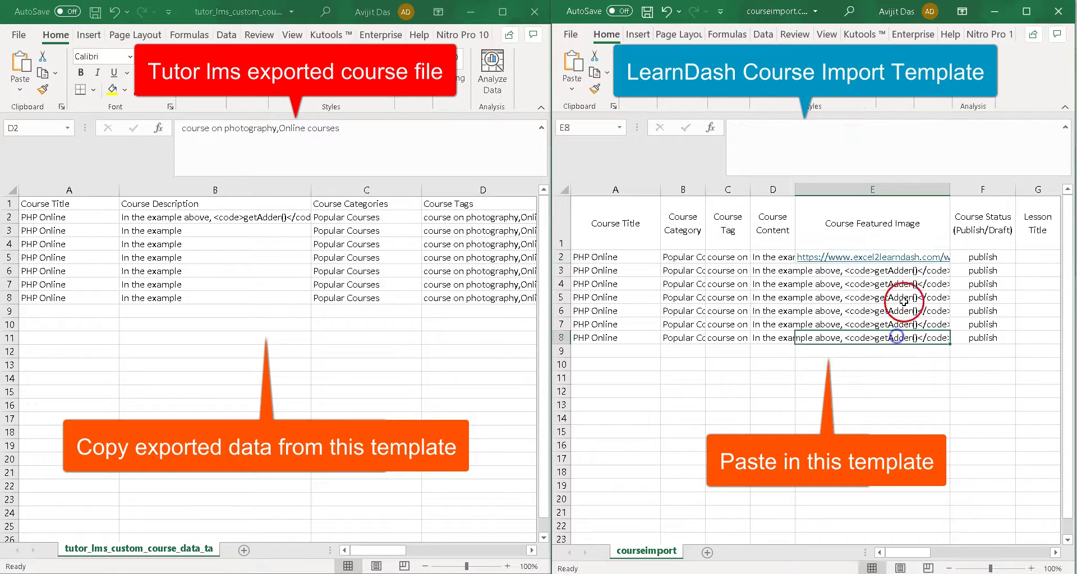
{"action": "left_click", "coordinate": [945, 249]}
{"action": "key", "text": "Down"}
{"action": "left_click_drag", "start_coordinate": [953, 260], "coordinate": [953, 338]}
{"action": "left_click", "coordinate": [921, 419]}
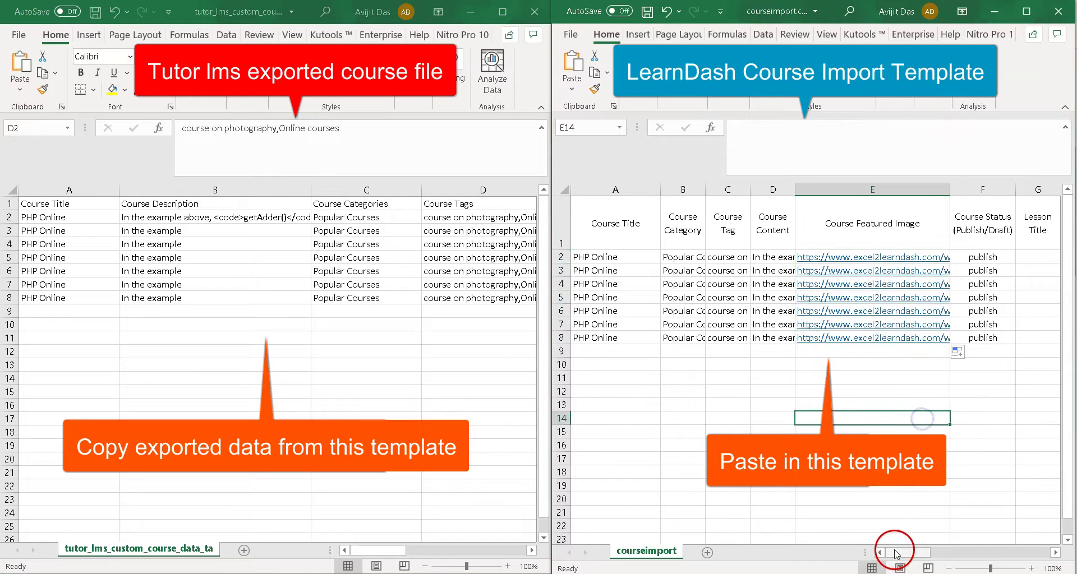
- Copy the exported Topic Name values in rows 2–8 into the template's Lesson Title column
{"action": "left_click_drag", "start_coordinate": [378, 551], "coordinate": [458, 549]}
{"action": "left_click", "coordinate": [107, 217]}
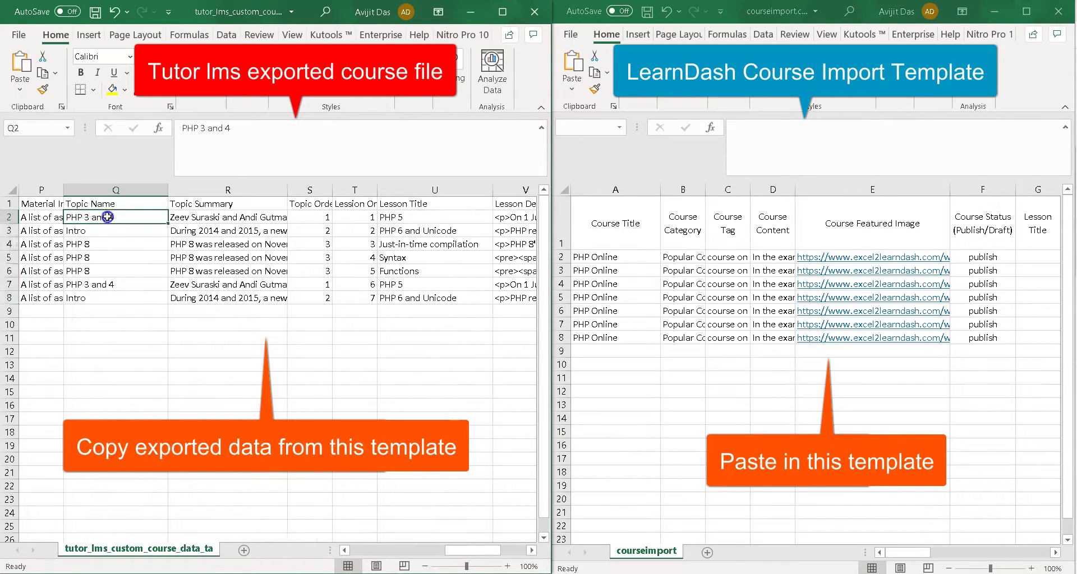
{"action": "left_click_drag", "start_coordinate": [108, 217], "coordinate": [113, 298]}
{"action": "key", "text": "ctrl+c"}
{"action": "left_click", "coordinate": [1033, 254]}
{"action": "left_click_drag", "start_coordinate": [894, 561], "coordinate": [923, 563]}
{"action": "left_click_drag", "start_coordinate": [667, 257], "coordinate": [670, 338]}
{"action": "key", "text": "ctrl+v"}
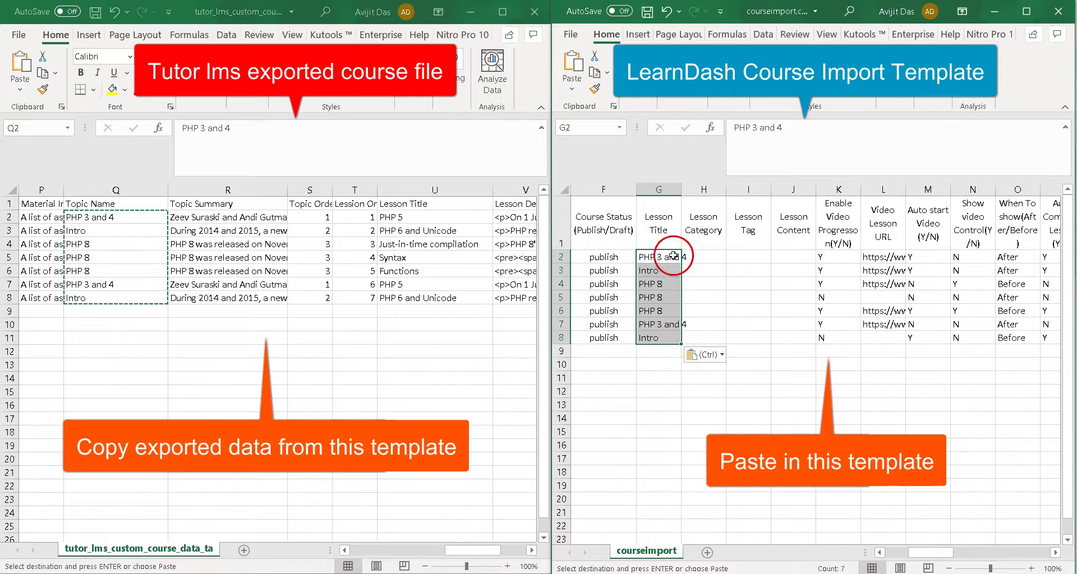
- Copy the exported Topic Summary values in rows 2–8 into the template's Lesson Content column
{"action": "left_click", "coordinate": [229, 259]}
{"action": "left_click_drag", "start_coordinate": [225, 217], "coordinate": [233, 298]}
{"action": "key", "text": "ctrl+c"}
{"action": "left_click", "coordinate": [780, 255]}
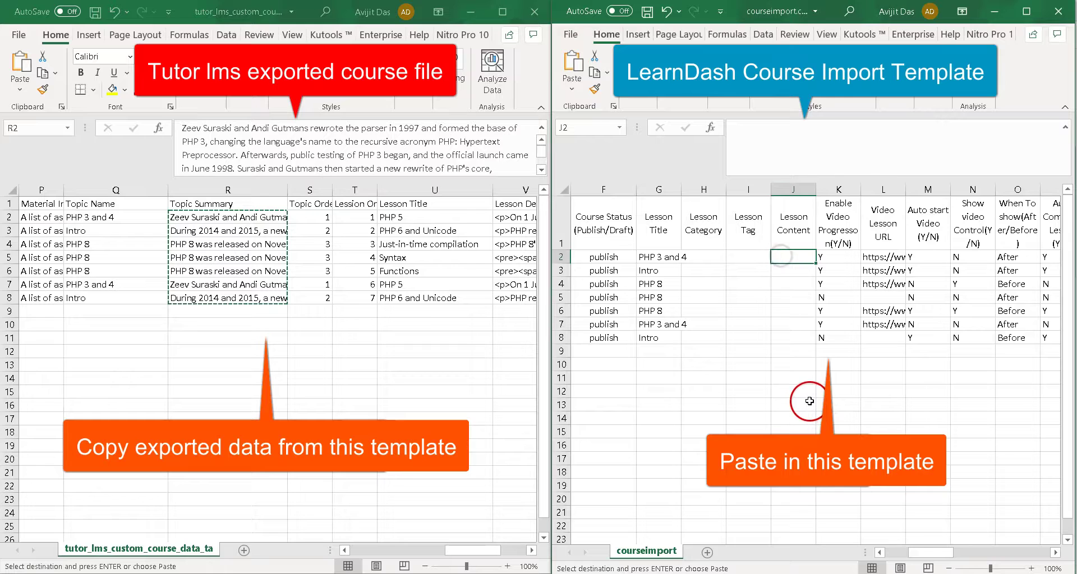
{"action": "key", "text": "ctrl+v"}
- Enter PHP as the Lesson Category in H2 and fill it down to row 8
{"action": "left_click", "coordinate": [727, 254]}
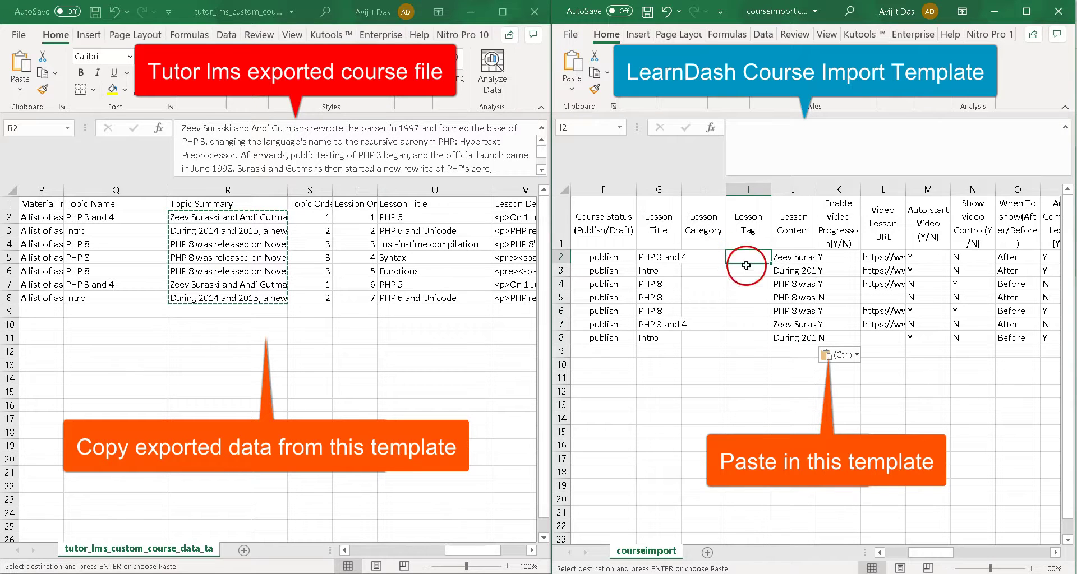
{"action": "left_click", "coordinate": [706, 257]}
{"action": "type", "text": "PHP"}
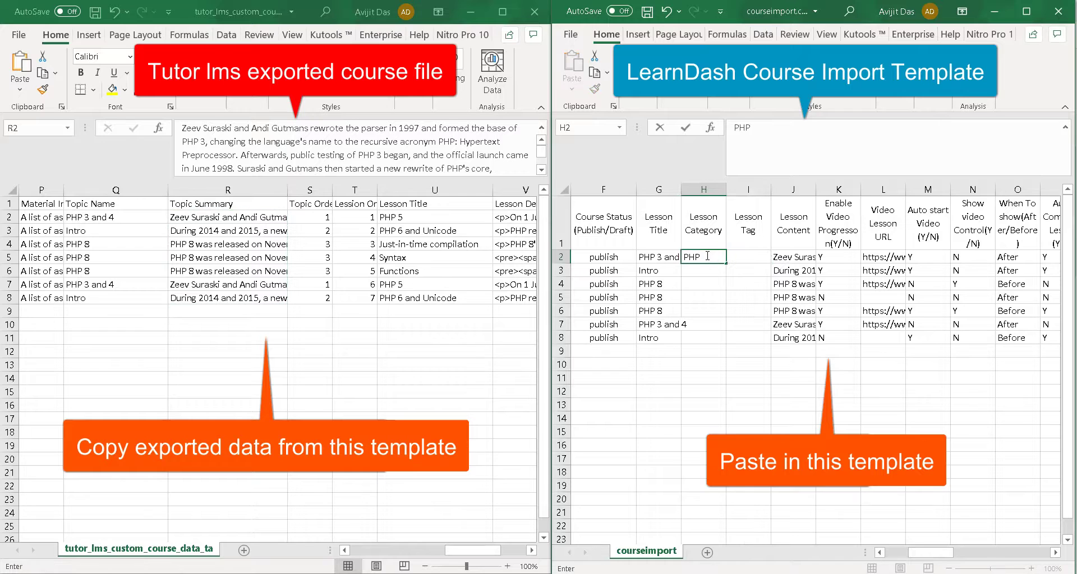
{"action": "left_click_drag", "start_coordinate": [728, 264], "coordinate": [723, 341]}
- Enter "Online course, tag" as the Lesson Tag in I2 and fill it down to row 8
{"action": "left_click", "coordinate": [764, 262]}
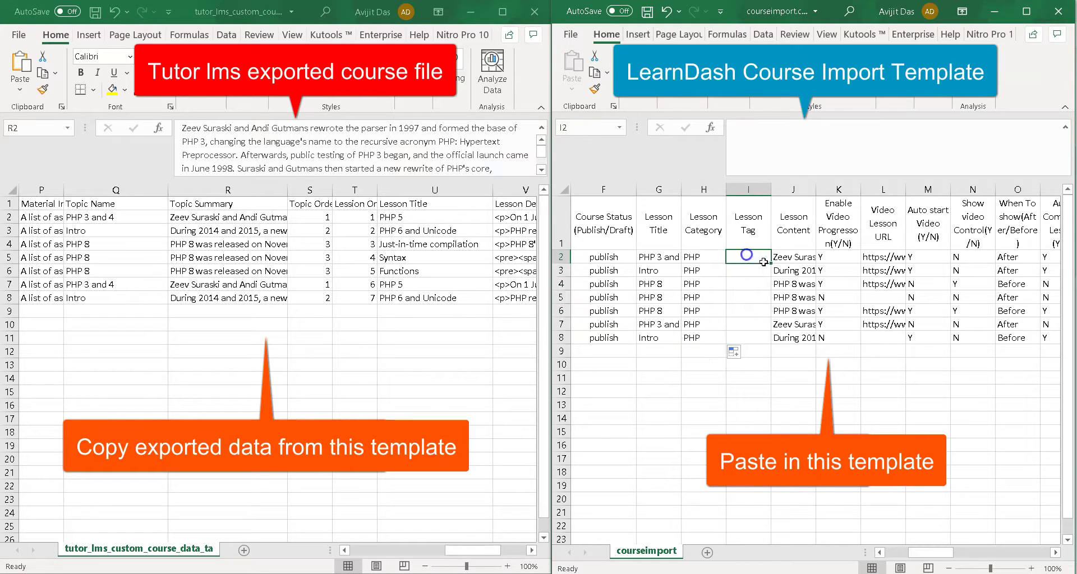
{"action": "type", "text": "Onl"}
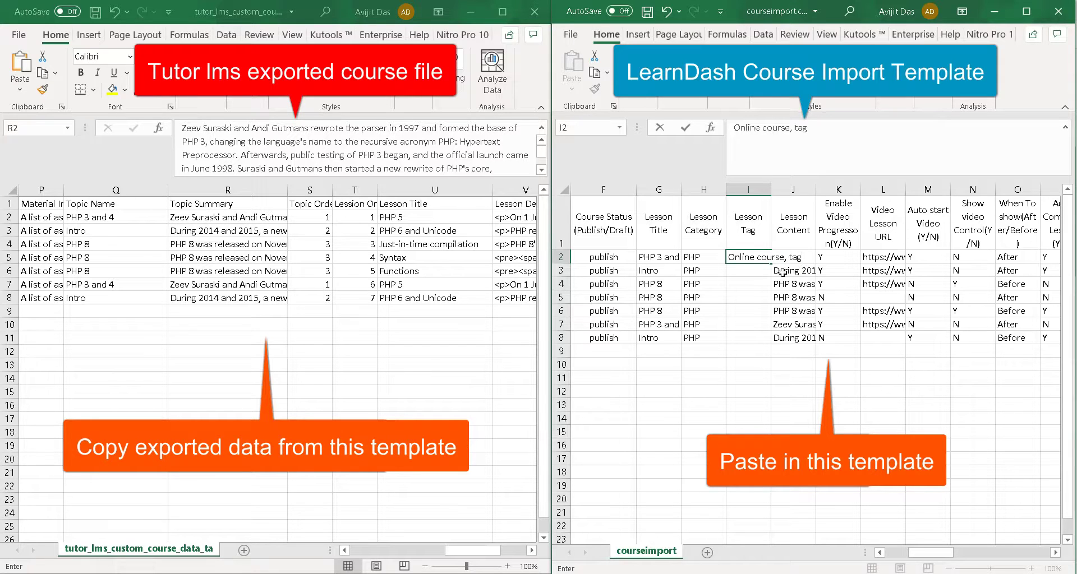
{"action": "type", "text": "ine course, tag"}
{"action": "key", "text": "Return"}
{"action": "left_click", "coordinate": [749, 257]}
{"action": "left_click_drag", "start_coordinate": [770, 263], "coordinate": [751, 338]}
{"action": "left_click", "coordinate": [793, 458]}
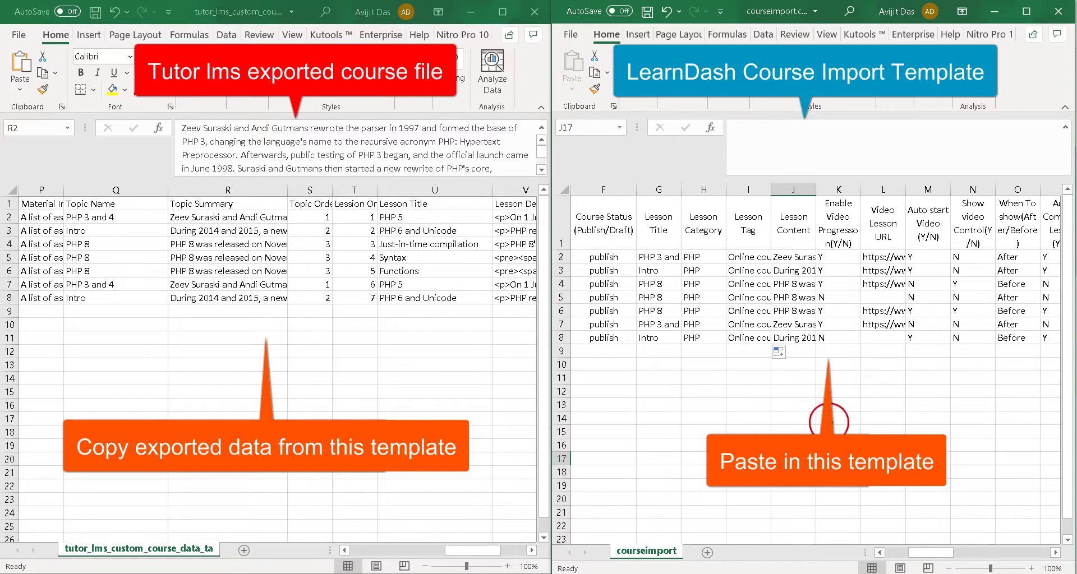
- Fill the lesson's Enable Video Progression with Y and its Video Lesson URL with the exported Y2 video link in rows 2–8
{"action": "left_click", "coordinate": [844, 259]}
{"action": "left_click_drag", "start_coordinate": [860, 263], "coordinate": [859, 341]}
{"action": "left_click", "coordinate": [892, 259]}
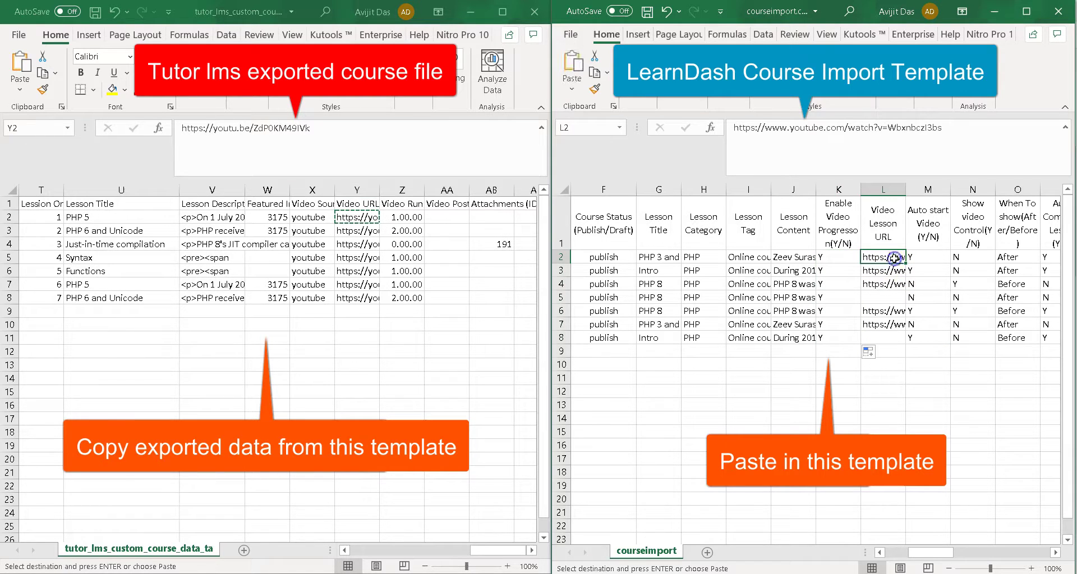
{"action": "key", "text": "ctrl+v"}
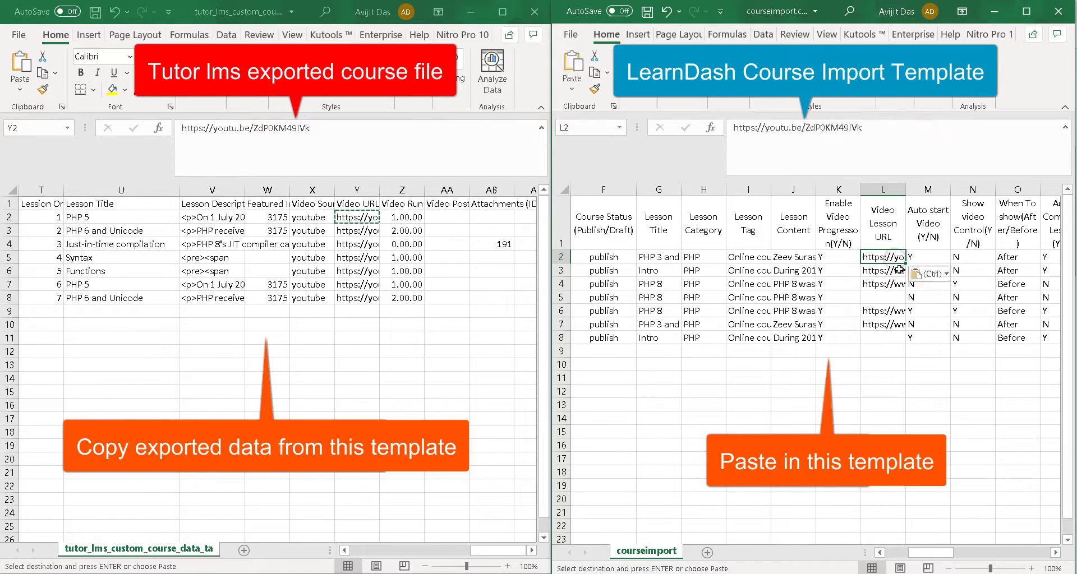
{"action": "left_click_drag", "start_coordinate": [902, 265], "coordinate": [903, 341]}
- Set the lesson's Auto Start Video and Show Video Control columns to Y in rows 2–8
{"action": "left_click", "coordinate": [926, 257]}
{"action": "left_click_drag", "start_coordinate": [950, 263], "coordinate": [940, 341]}
{"action": "left_click", "coordinate": [973, 284]}
{"action": "key", "text": "ctrl+c"}
{"action": "left_click_drag", "start_coordinate": [965, 257], "coordinate": [966, 340]}
{"action": "key", "text": "ctrl+v"}
{"action": "left_click", "coordinate": [1013, 312]}
- Fill rows 2–8 with After for the lesson's When To Show, and Y for Auto Complete Lesson, Hide Complete Button and Allow Comment
{"action": "left_click", "coordinate": [1018, 257]}
{"action": "left_click_drag", "start_coordinate": [1039, 264], "coordinate": [1014, 341]}
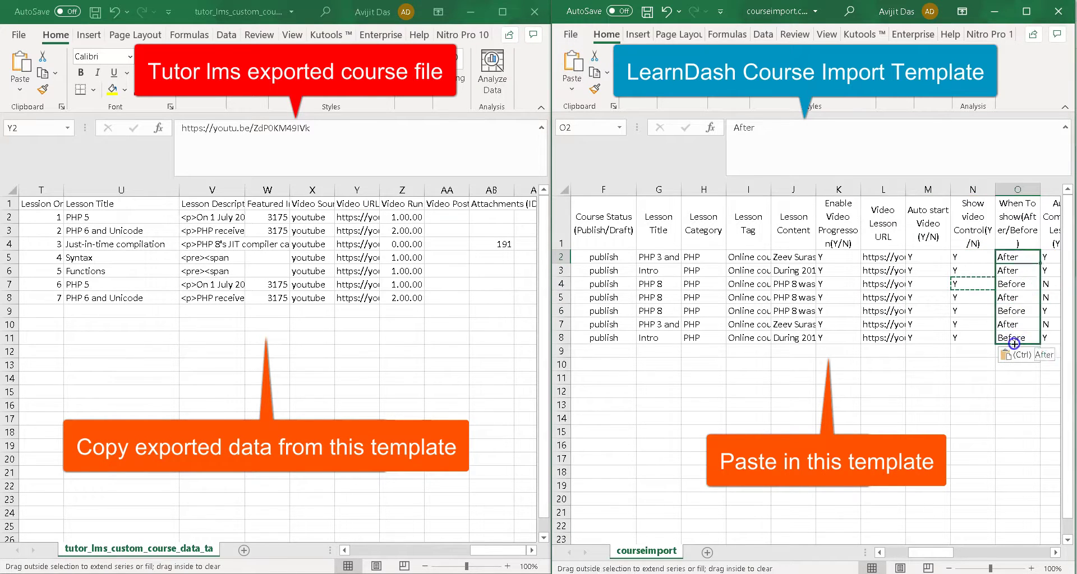
{"action": "left_click_drag", "start_coordinate": [913, 552], "coordinate": [936, 553]}
{"action": "left_click_drag", "start_coordinate": [810, 257], "coordinate": [891, 352]}
{"action": "left_click", "coordinate": [814, 257]}
{"action": "key", "text": "ctrl+c"}
{"action": "left_click", "coordinate": [903, 256]}
{"action": "key", "text": "ctrl+v"}
{"action": "left_click_drag", "start_coordinate": [930, 265], "coordinate": [923, 344]}
- Fill Lesson Order with 1 in rows 2–8 and clear the Lesson Featured Image values
{"action": "left_click", "coordinate": [953, 257]}
{"action": "left_click_drag", "start_coordinate": [975, 263], "coordinate": [987, 333]}
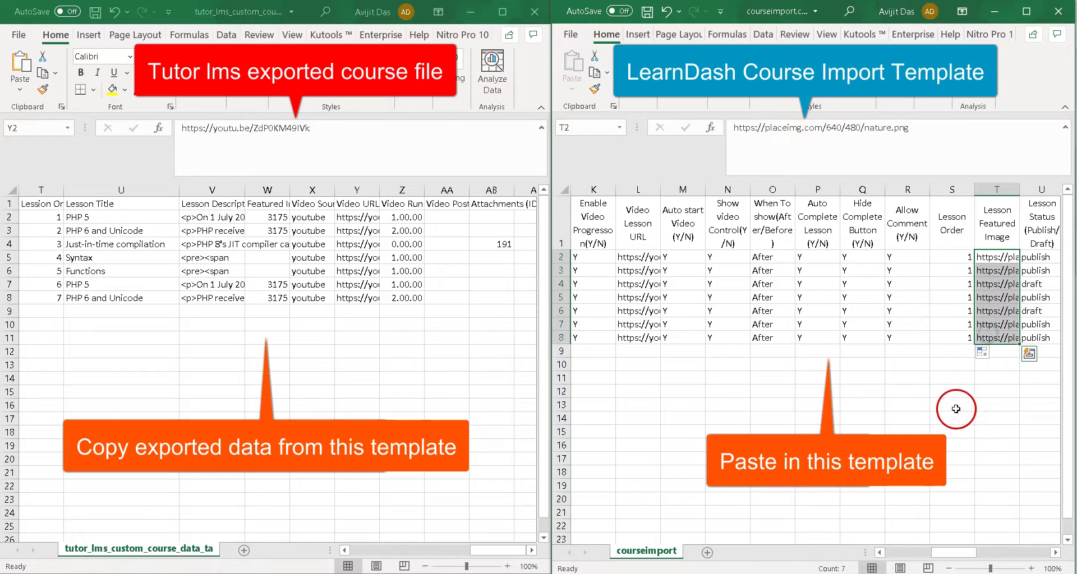
{"action": "key", "text": "Delete"}
- Copy the Course Featured Image URL from E2 into Lesson Featured Image cell T2 and fill it down to row 8
{"action": "left_click_drag", "start_coordinate": [949, 554], "coordinate": [898, 554]}
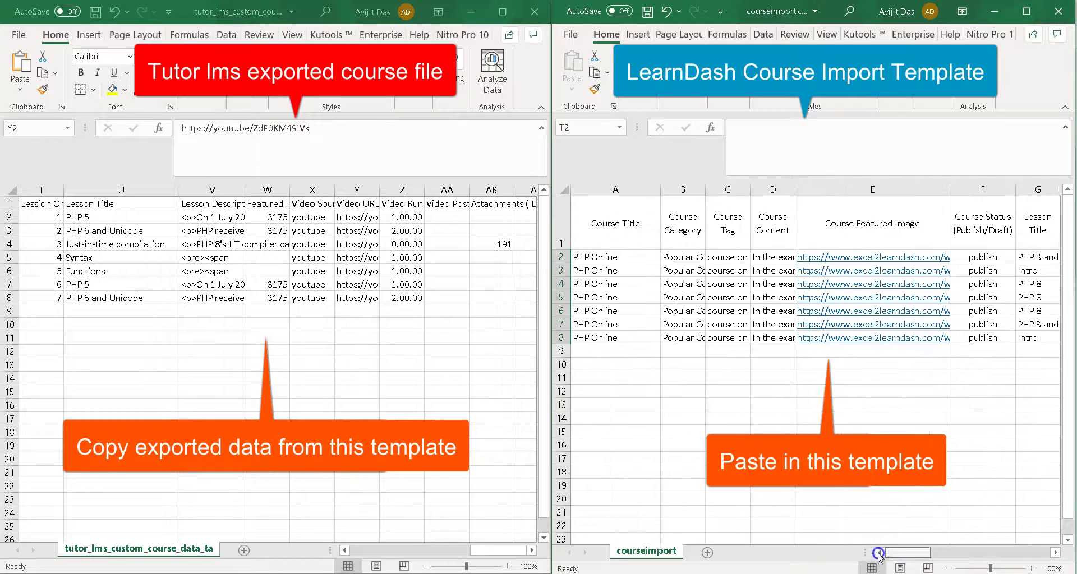
{"action": "left_click", "coordinate": [872, 257]}
{"action": "left_click_drag", "start_coordinate": [961, 140], "coordinate": [712, 119]}
{"action": "left_click_drag", "start_coordinate": [905, 553], "coordinate": [957, 555]}
{"action": "left_click", "coordinate": [1042, 260]}
{"action": "key", "text": "ctrl+v"}
{"action": "left_click", "coordinate": [1006, 240]}
{"action": "key", "text": "Down"}
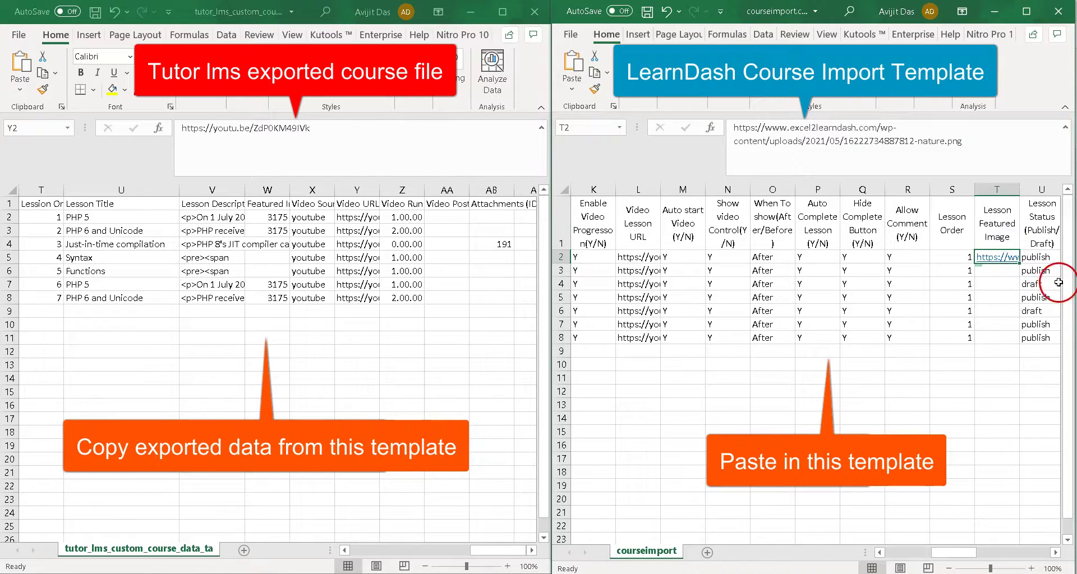
{"action": "double_click", "coordinate": [1019, 263]}
- Fill the Lesson Status column with publish from U2 down to row 8
{"action": "left_click_drag", "start_coordinate": [963, 554], "coordinate": [1002, 554]}
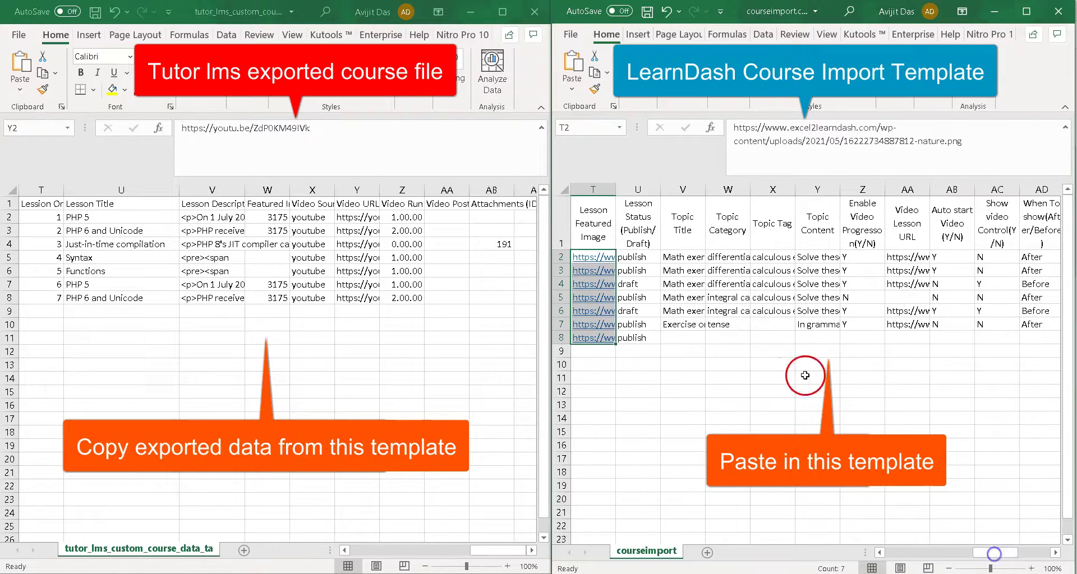
{"action": "left_click", "coordinate": [638, 257]}
{"action": "left_click_drag", "start_coordinate": [660, 264], "coordinate": [647, 344]}
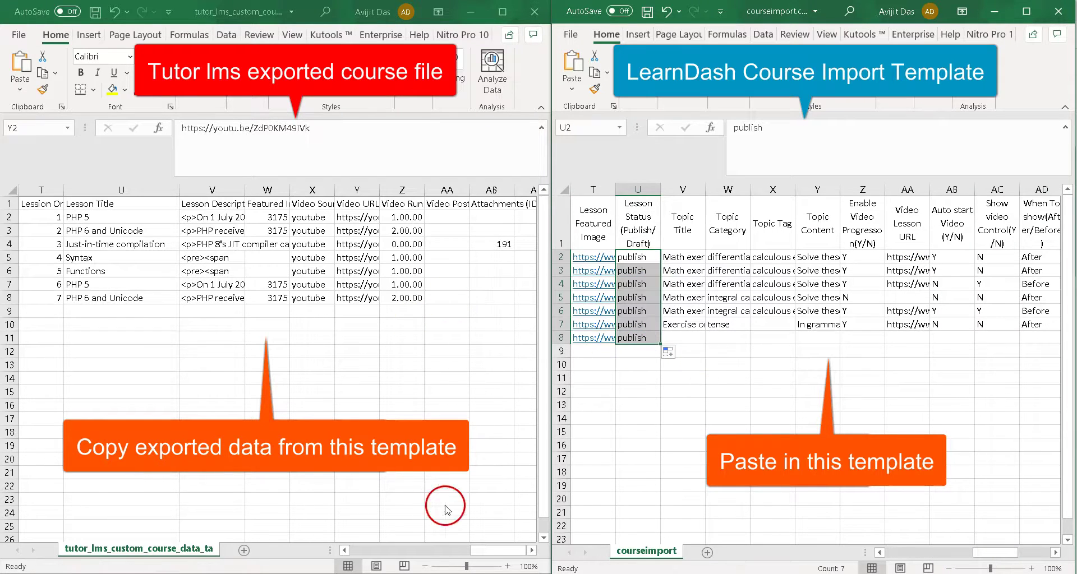
- Copy the seven Lesson Title values from the exported file into Topic Title cells V2:V8 of the import template
{"action": "left_click_drag", "start_coordinate": [519, 556], "coordinate": [493, 551]}
{"action": "left_click_drag", "start_coordinate": [242, 218], "coordinate": [293, 296]}
{"action": "key", "text": "ctrl+c"}
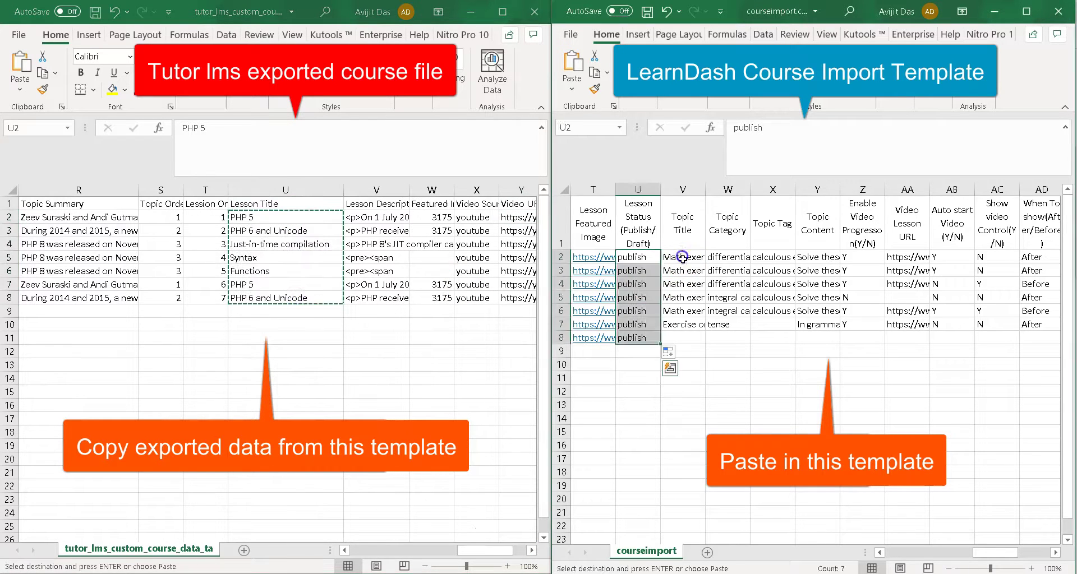
{"action": "left_click_drag", "start_coordinate": [676, 257], "coordinate": [680, 336]}
{"action": "key", "text": "ctrl+v"}
- Copy the exported Lesson Description values in V2:V8 into the template's Topic Content column from Y2
{"action": "left_click", "coordinate": [729, 257]}
{"action": "left_click_drag", "start_coordinate": [373, 220], "coordinate": [379, 297]}
{"action": "key", "text": "ctrl+c"}
{"action": "left_click", "coordinate": [775, 258]}
{"action": "left_click", "coordinate": [820, 258]}
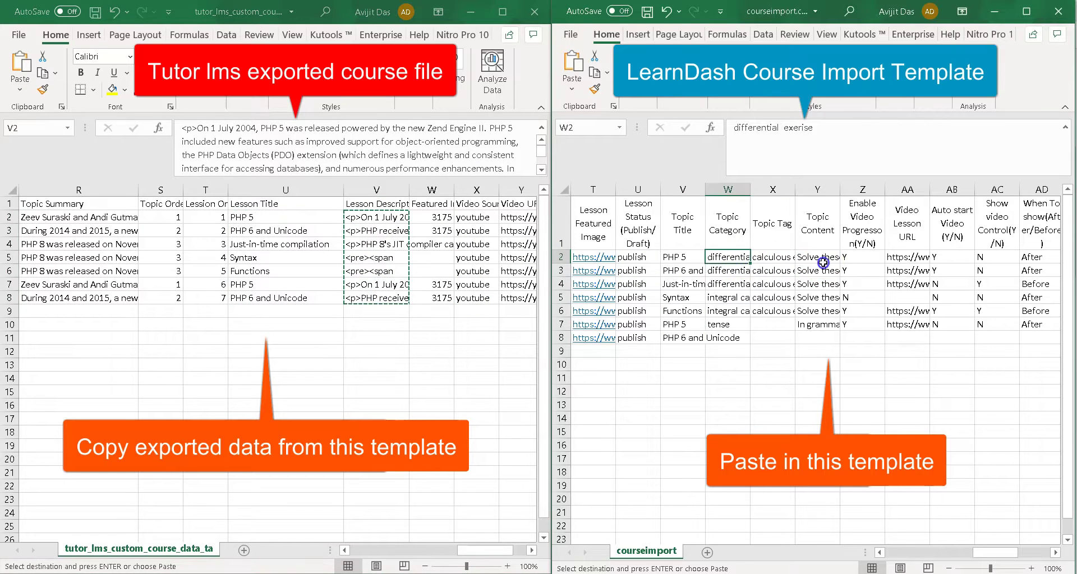
{"action": "key", "text": "ctrl+v"}
- Fill rows 2–8 with PHP as Topic Category and "online, tag" as Topic Tag
{"action": "left_click", "coordinate": [728, 257]}
{"action": "type", "text": "PHP"}
{"action": "left_click_drag", "start_coordinate": [750, 263], "coordinate": [736, 343]}
{"action": "left_click", "coordinate": [774, 267]}
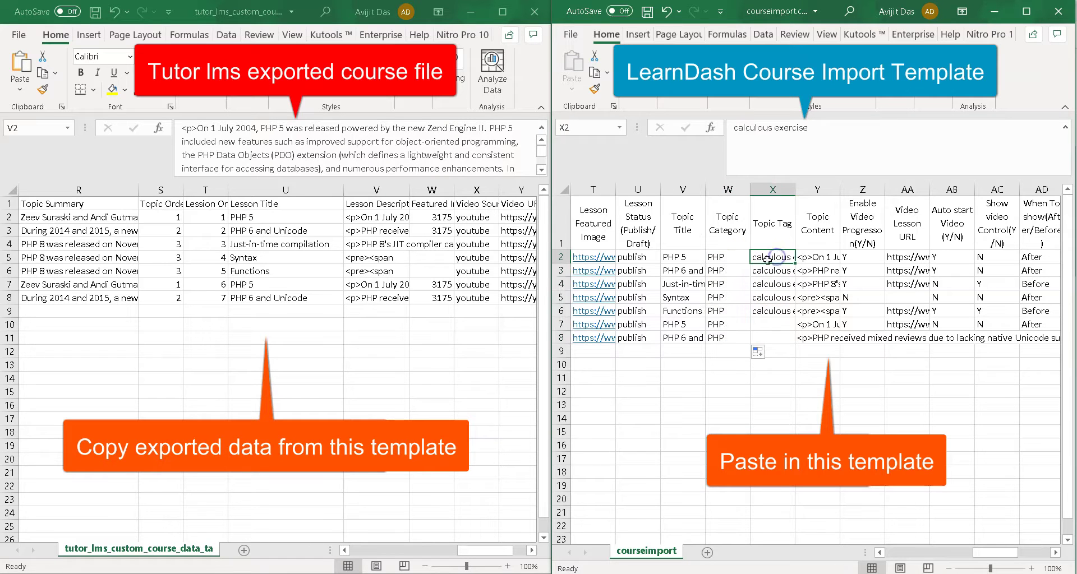
{"action": "type", "text": "online, tag"}
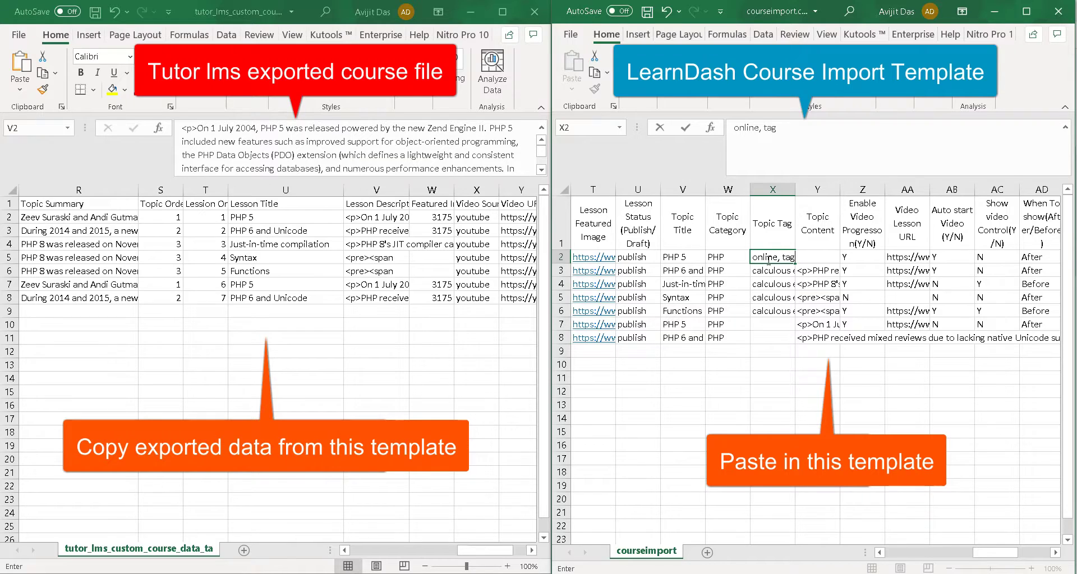
{"action": "left_click", "coordinate": [775, 257]}
{"action": "double_click", "coordinate": [796, 263]}
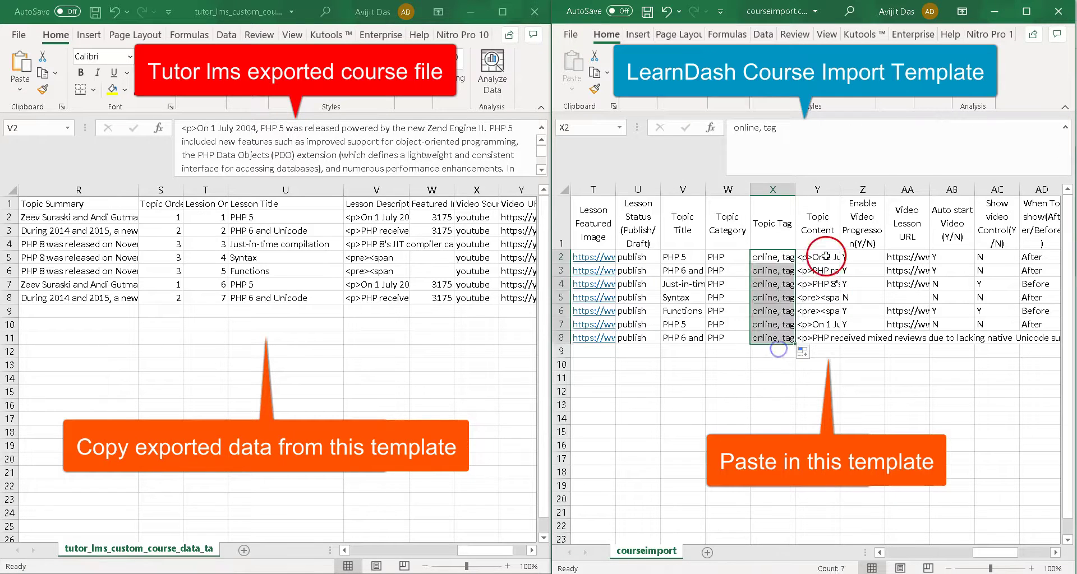
- Fill the topic's Enable Video Progression column with Y down to row 8 and clear the topic's Video Lesson URL values
{"action": "left_click", "coordinate": [835, 336]}
{"action": "left_click", "coordinate": [864, 257]}
{"action": "double_click", "coordinate": [885, 263]}
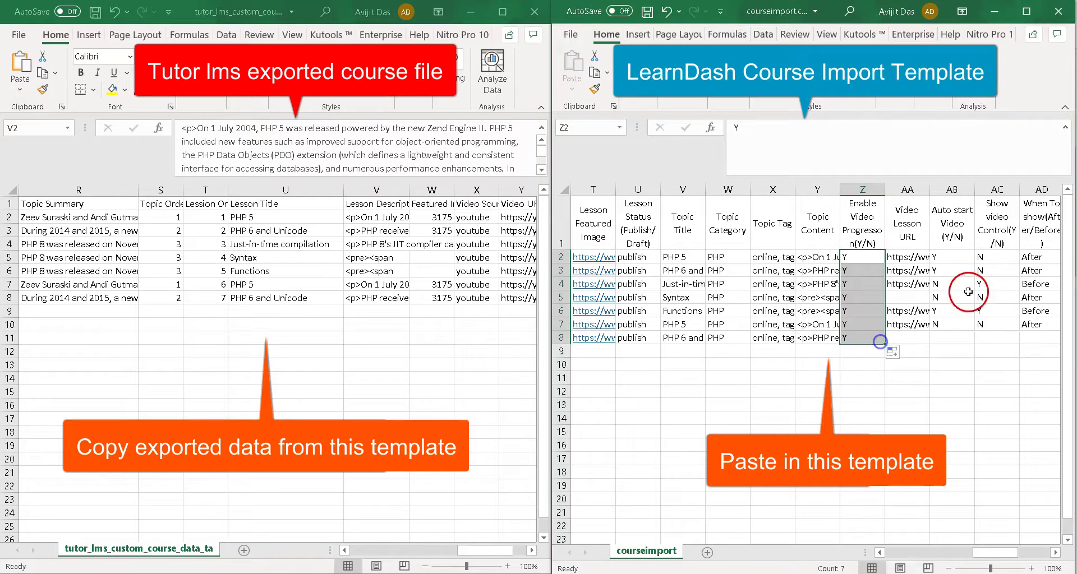
{"action": "left_click", "coordinate": [922, 258]}
{"action": "left_click_drag", "start_coordinate": [921, 258], "coordinate": [907, 364]}
{"action": "key", "text": "Delete"}
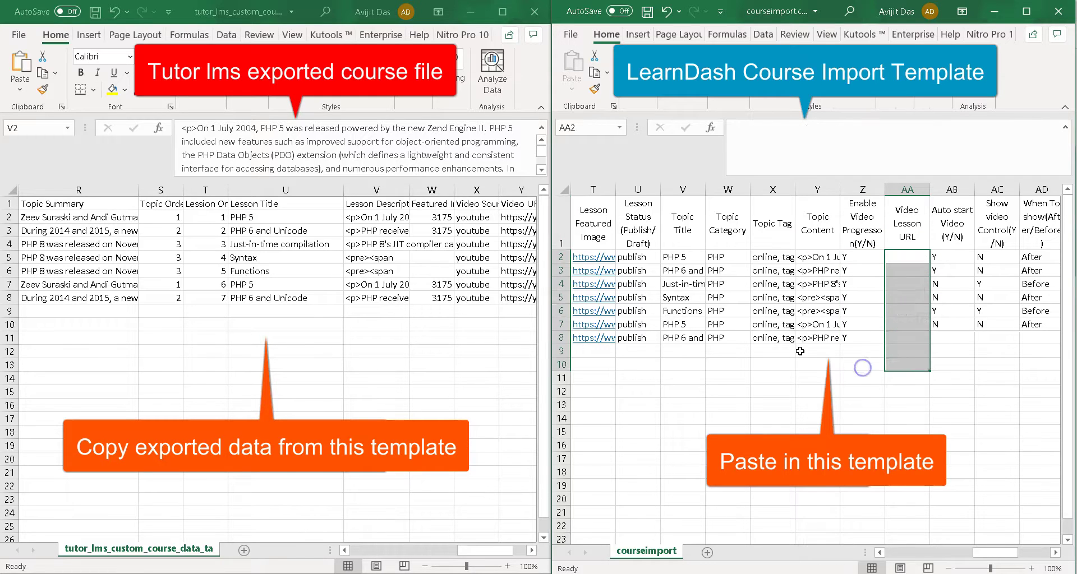
{"action": "left_click", "coordinate": [591, 251]}
{"action": "scroll", "coordinate": [860, 512], "scroll_direction": "left", "scroll_amount": 5}
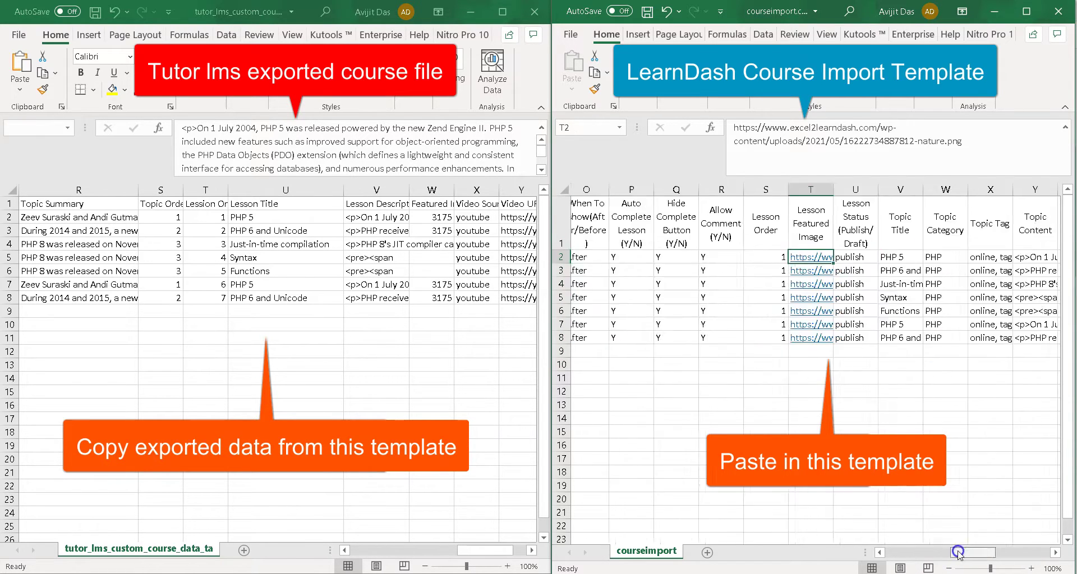
{"action": "left_click", "coordinate": [689, 257]}
{"action": "left_click_drag", "start_coordinate": [862, 127], "coordinate": [731, 129]}
{"action": "key", "text": "ctrl+c"}
{"action": "left_click_drag", "start_coordinate": [941, 553], "coordinate": [994, 560]}
{"action": "left_click", "coordinate": [774, 257]}
{"action": "double_click", "coordinate": [814, 257]}
{"action": "key", "text": "ctrl+v"}
{"action": "left_click", "coordinate": [818, 324]}
{"action": "left_click", "coordinate": [835, 252]}
{"action": "double_click", "coordinate": [839, 263]}
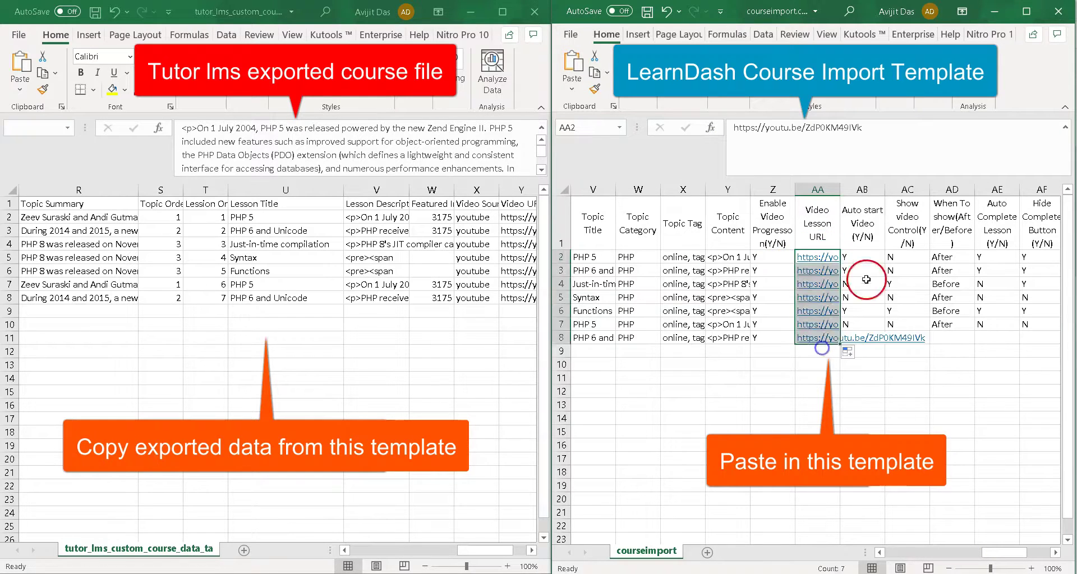
- Set the topic's Auto Start Video and Show Video Control to Y in rows 2–8
{"action": "left_click", "coordinate": [864, 257]}
{"action": "left_click_drag", "start_coordinate": [885, 263], "coordinate": [870, 339]}
{"action": "left_click", "coordinate": [906, 283]}
{"action": "key", "text": "ctrl+c"}
{"action": "left_click", "coordinate": [899, 257]}
{"action": "left_click_drag", "start_coordinate": [899, 256], "coordinate": [902, 344]}
{"action": "key", "text": "ctrl+v"}
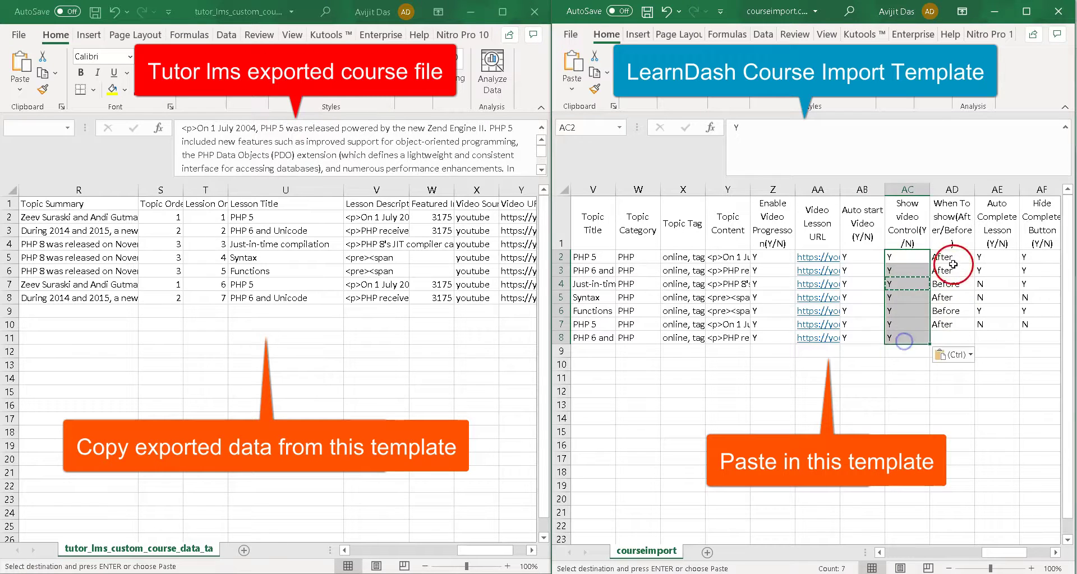
- Fill rows 2–8 with After for the topic's When To Show, and Y for Auto Complete Lesson and Hide Complete Button
{"action": "left_click", "coordinate": [948, 257]}
{"action": "left_click_drag", "start_coordinate": [974, 263], "coordinate": [958, 350]}
{"action": "scroll", "coordinate": [965, 470], "scroll_direction": "right", "scroll_amount": 3}
{"action": "left_click", "coordinate": [765, 257]}
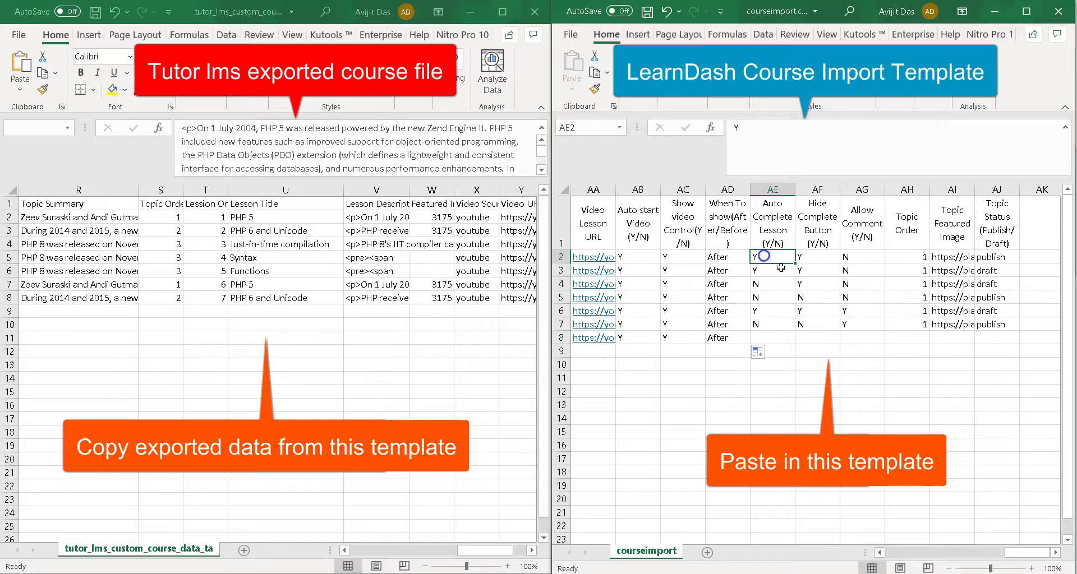
{"action": "left_click_drag", "start_coordinate": [796, 264], "coordinate": [791, 341]}
{"action": "left_click", "coordinate": [819, 257]}
{"action": "left_click_drag", "start_coordinate": [840, 264], "coordinate": [831, 340]}
- Fill rows 2–8 with N for the topic's Allow Comment and 1 for Topic Order
{"action": "left_click", "coordinate": [870, 256]}
{"action": "key", "text": "ctrl+c"}
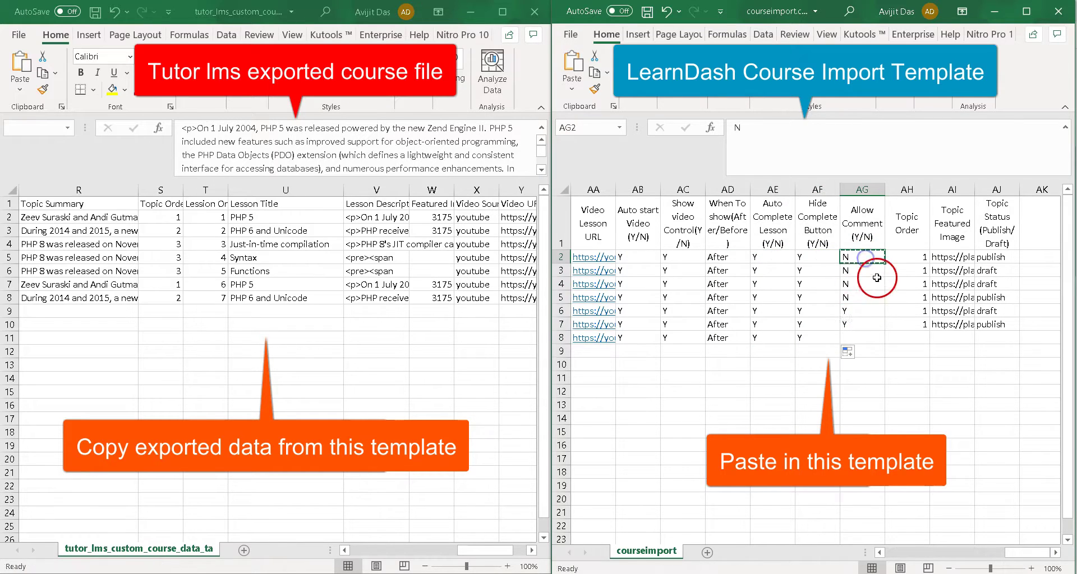
{"action": "left_click_drag", "start_coordinate": [864, 276], "coordinate": [864, 338]}
{"action": "key", "text": "ctrl+v"}
{"action": "left_click", "coordinate": [907, 256]}
{"action": "left_click_drag", "start_coordinate": [927, 263], "coordinate": [926, 340]}
- Clear the Topic Featured Image values, paste the course's featured image URL into AI2 and fill it down to row 8
{"action": "left_click", "coordinate": [961, 256]}
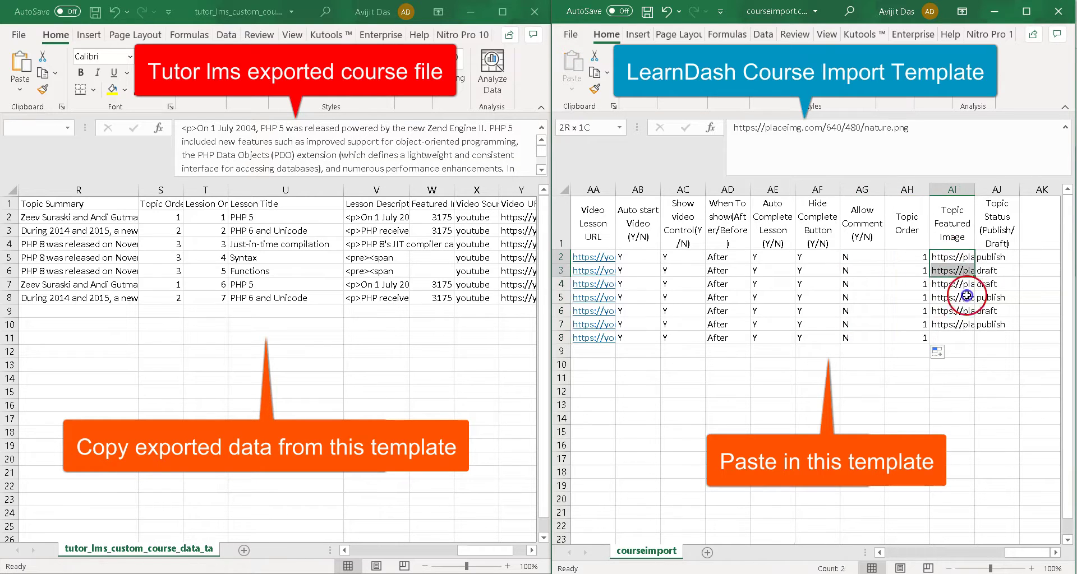
{"action": "left_click_drag", "start_coordinate": [967, 257], "coordinate": [955, 351]}
{"action": "key", "text": "Delete"}
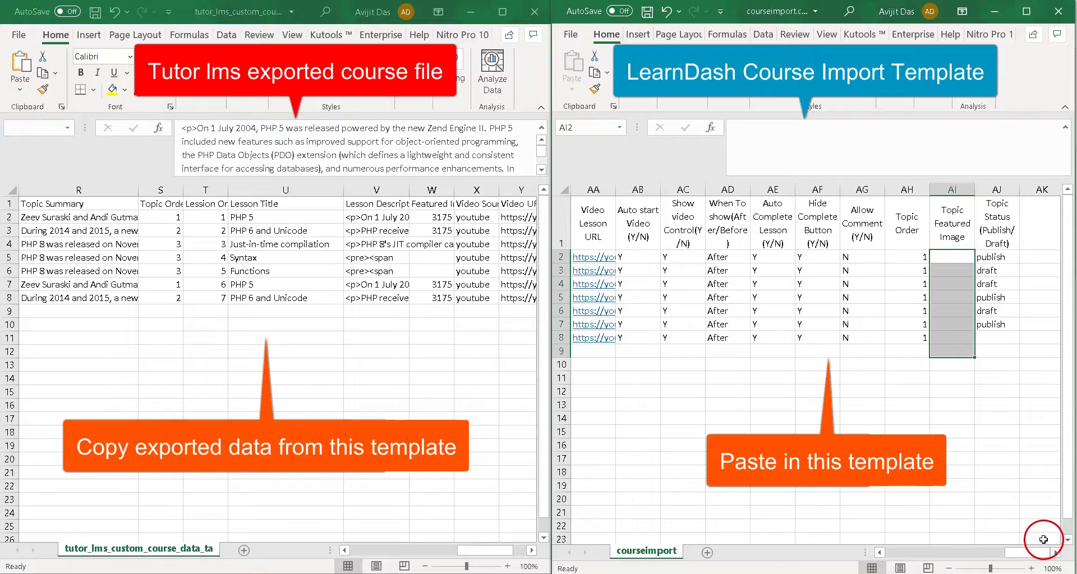
{"action": "left_click", "coordinate": [952, 257]}
{"action": "key", "text": "ctrl+v"}
{"action": "left_click", "coordinate": [942, 305]}
{"action": "left_click", "coordinate": [952, 257]}
{"action": "left_click_drag", "start_coordinate": [974, 263], "coordinate": [970, 340]}
- Fill the Topic Status column with publish from AJ2 down to row 8
{"action": "left_click", "coordinate": [1013, 257]}
{"action": "left_click_drag", "start_coordinate": [1020, 263], "coordinate": [1018, 340]}
{"action": "left_click", "coordinate": [990, 387]}
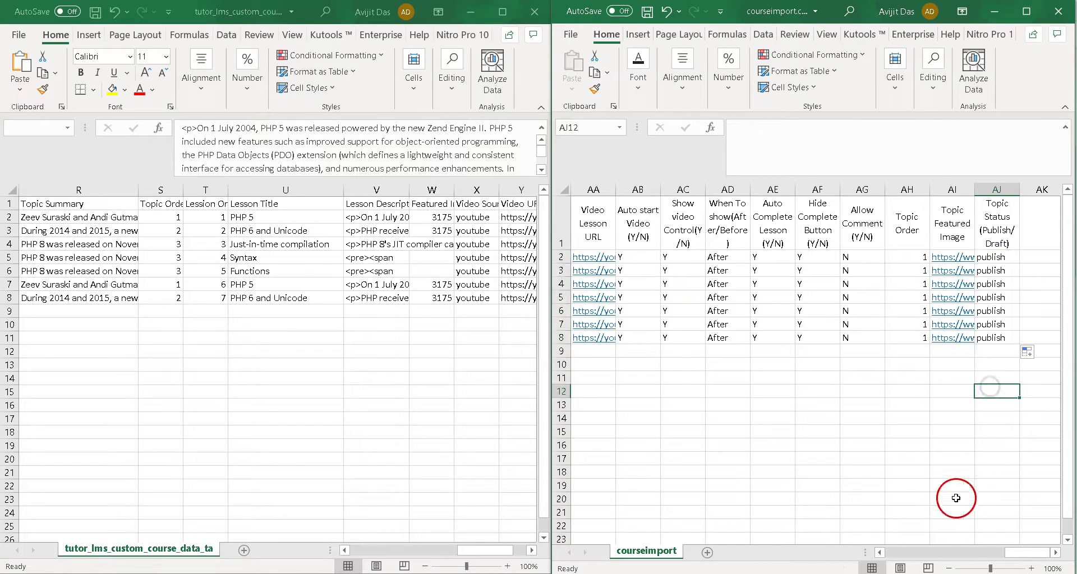
- Widen the Course Category, Course Tag and Course Content columns, and save the import template
{"action": "left_click_drag", "start_coordinate": [1030, 553], "coordinate": [869, 567]}
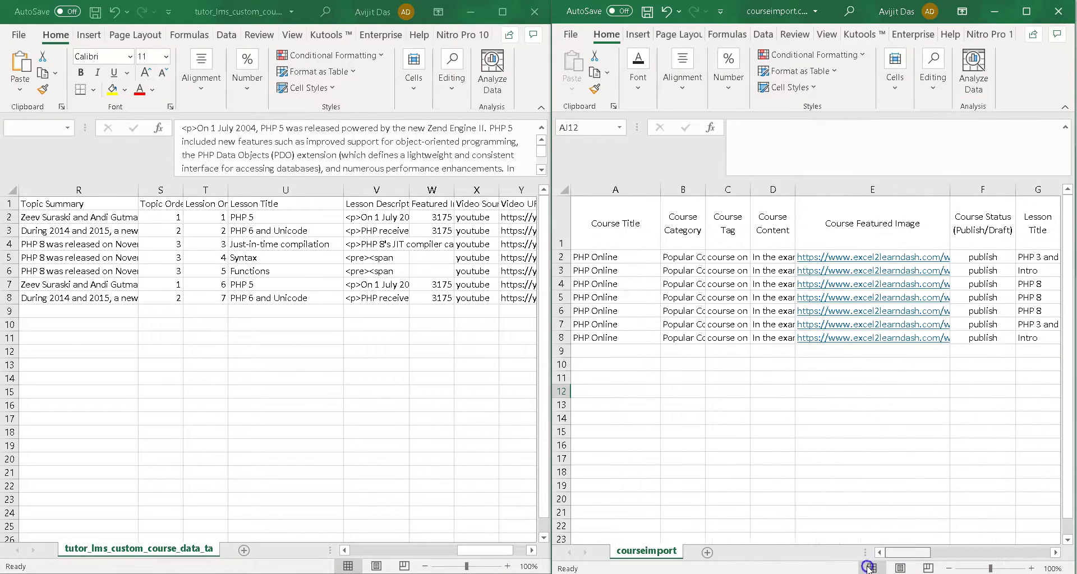
{"action": "left_click_drag", "start_coordinate": [703, 197], "coordinate": [1011, 192]}
{"action": "left_click", "coordinate": [894, 435]}
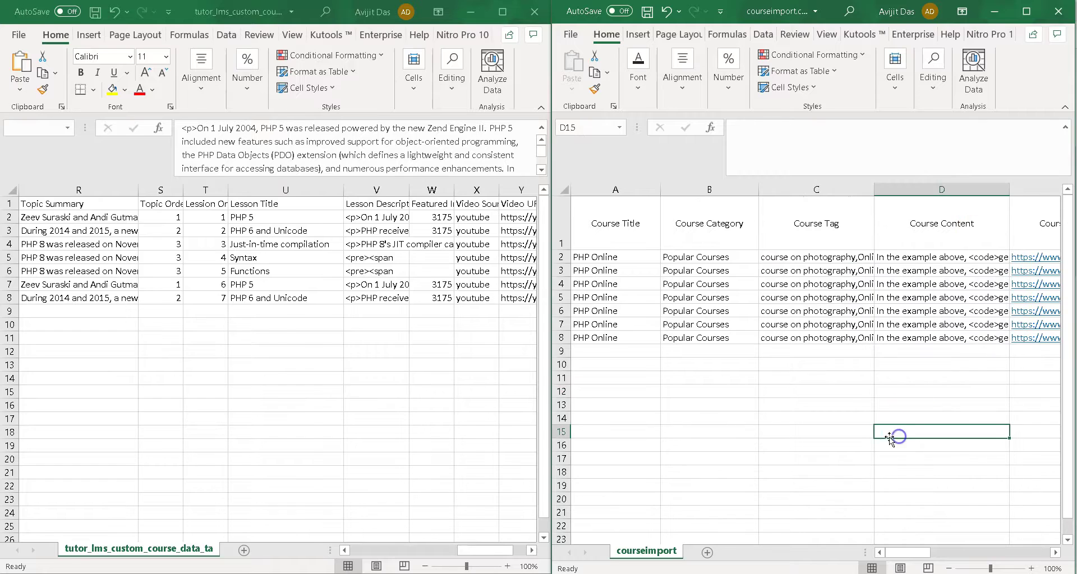
{"action": "key", "text": "super+Up"}
{"action": "left_click", "coordinate": [204, 299]}
{"action": "left_click", "coordinate": [97, 15]}
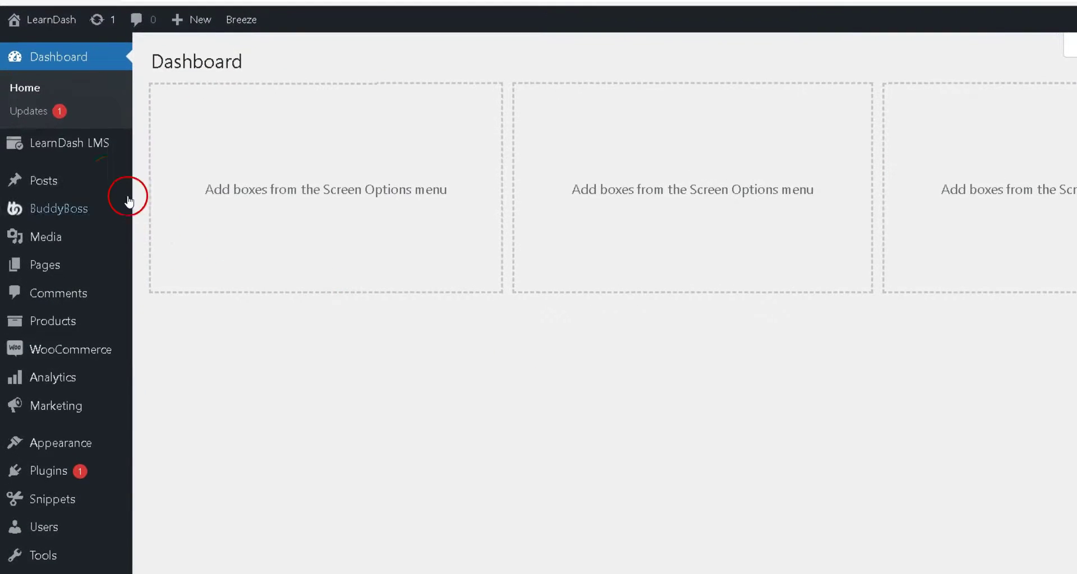
- Switch to the LearnDash site's WordPress dashboard and open the Import Courses page
{"action": "mouse_move", "coordinate": [64, 146]}
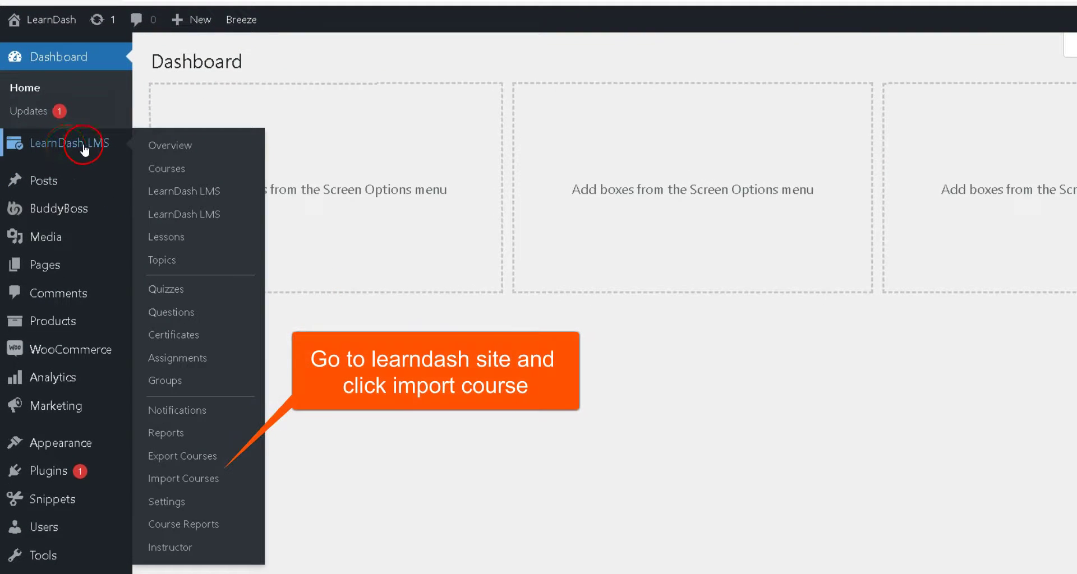
{"action": "left_click", "coordinate": [178, 478]}
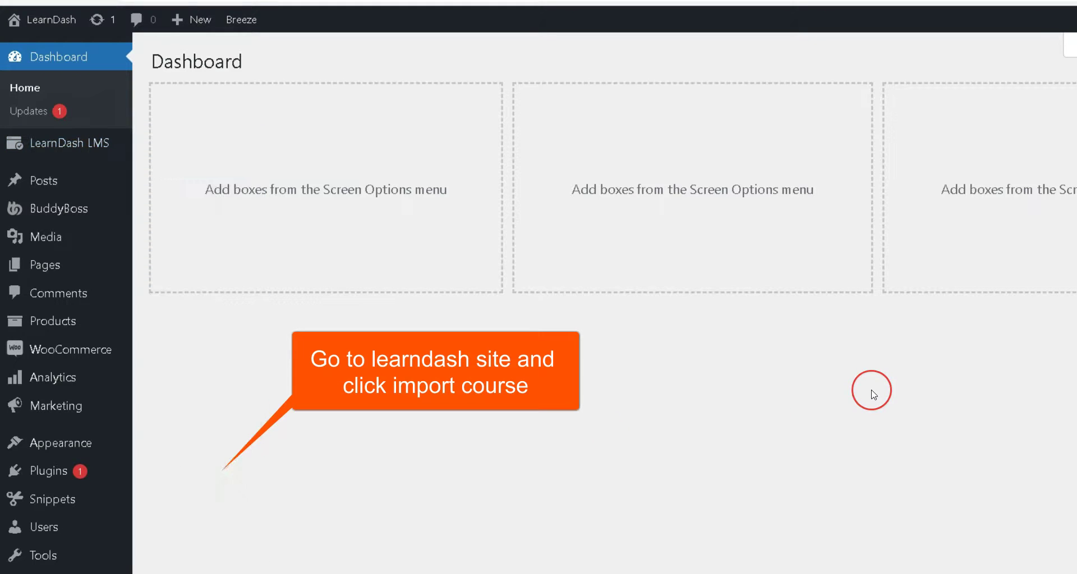
{"action": "left_click", "coordinate": [849, 391]}
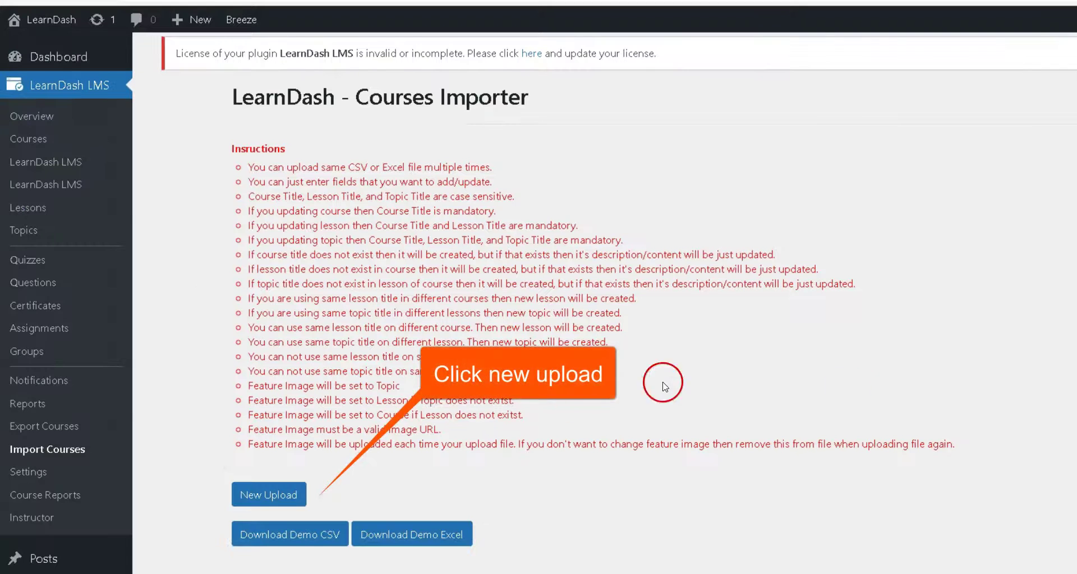
- Upload courseimport.csv from Downloads as the import file, select it and process the courses import
{"action": "left_click", "coordinate": [281, 497]}
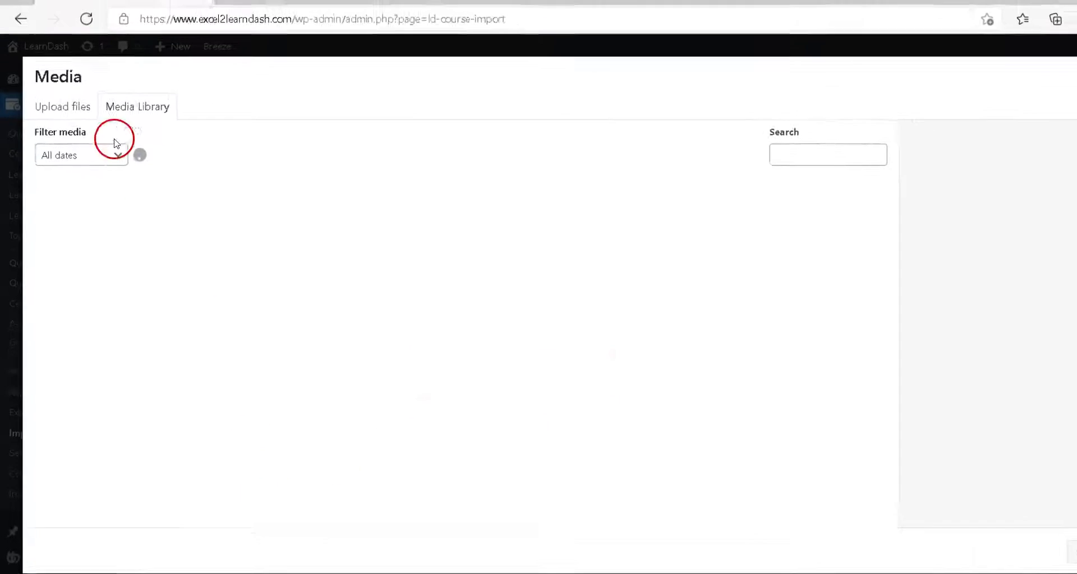
{"action": "left_click", "coordinate": [72, 122]}
{"action": "left_click", "coordinate": [554, 315]}
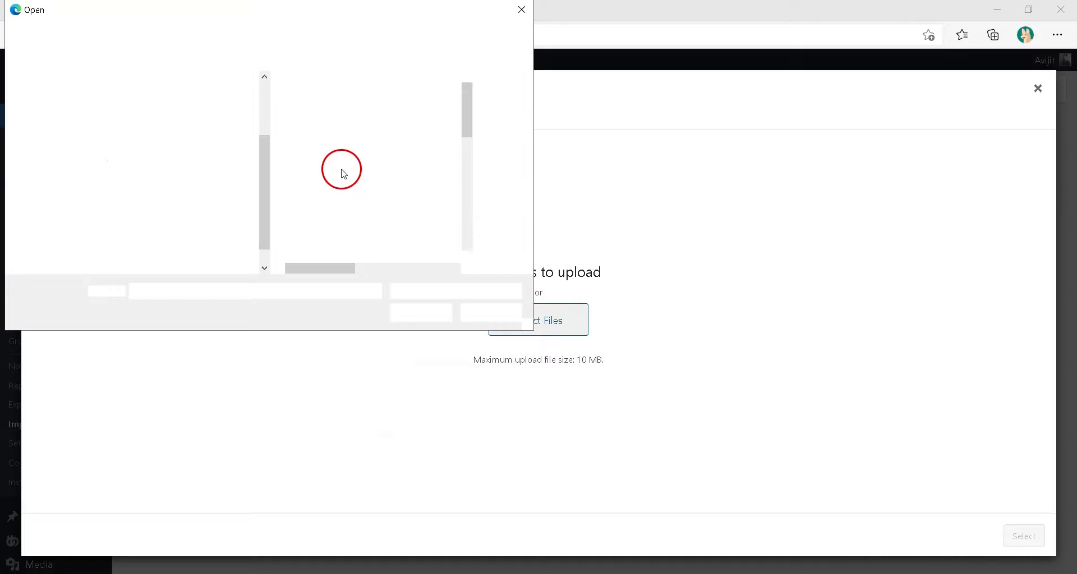
{"action": "left_click", "coordinate": [337, 103]}
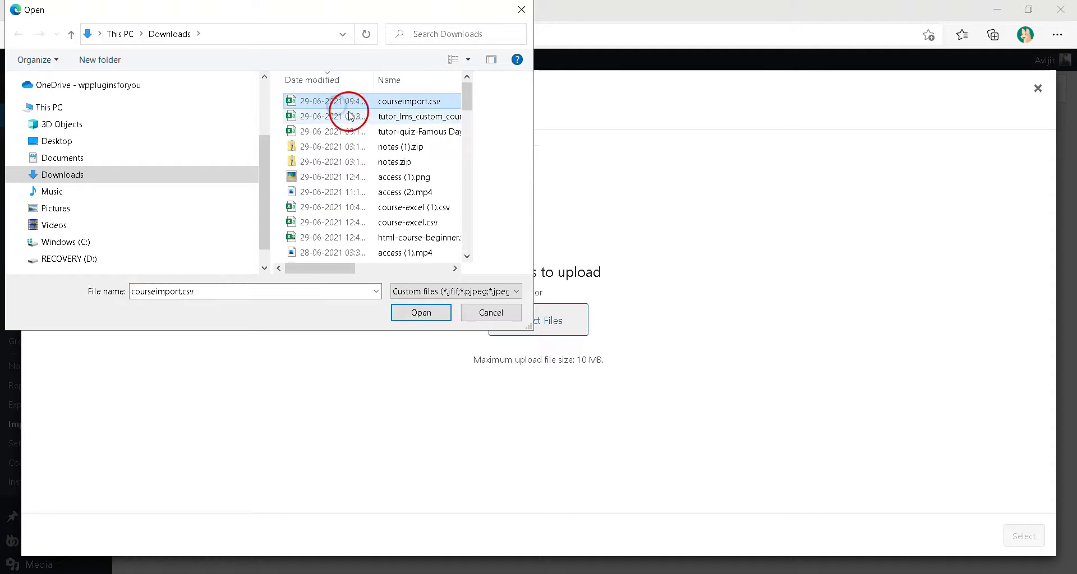
{"action": "left_click", "coordinate": [397, 317]}
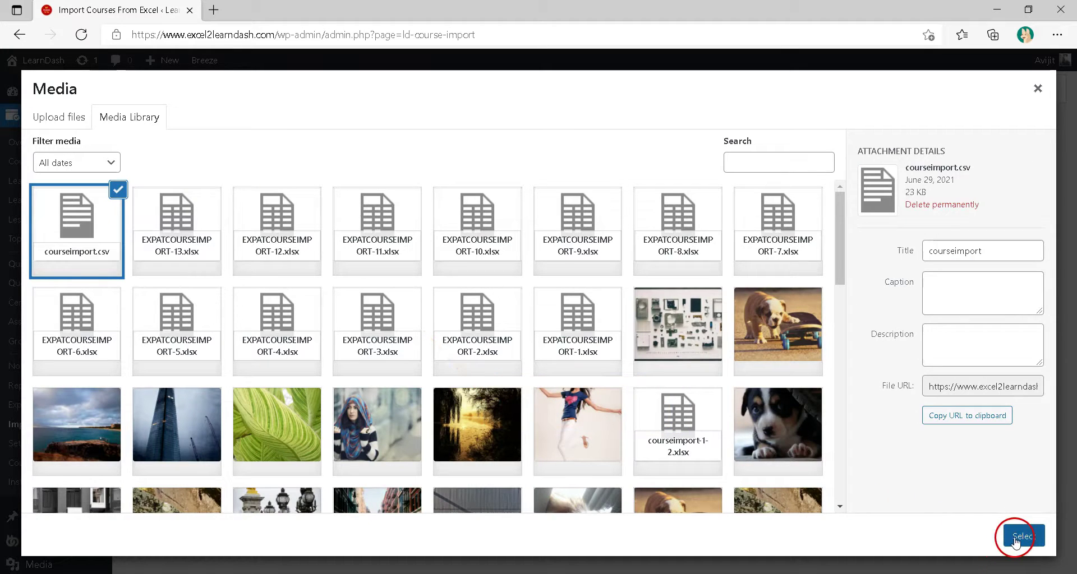
{"action": "left_click", "coordinate": [1017, 538]}
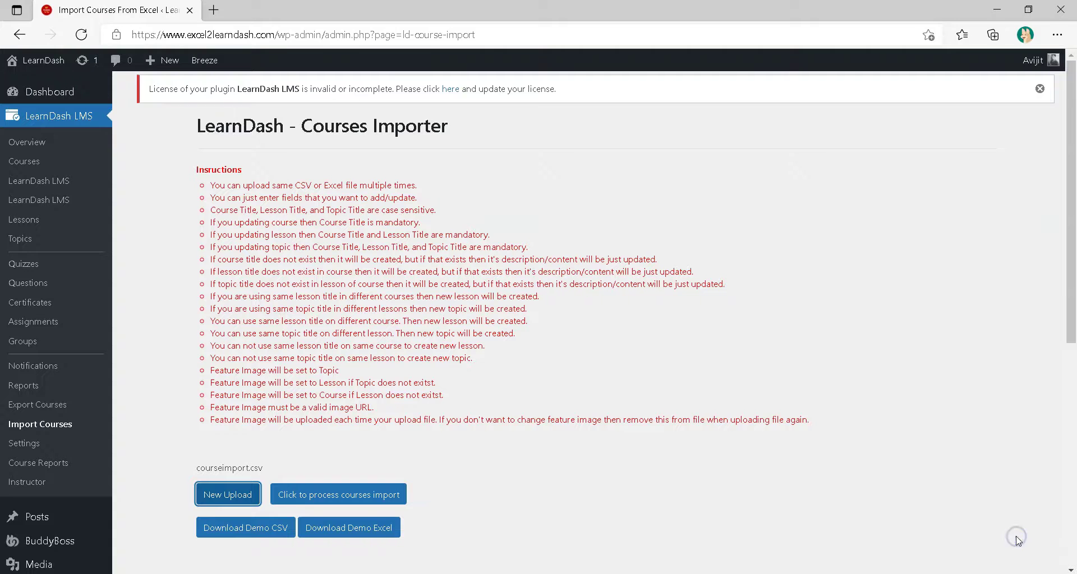
{"action": "left_click", "coordinate": [333, 497]}
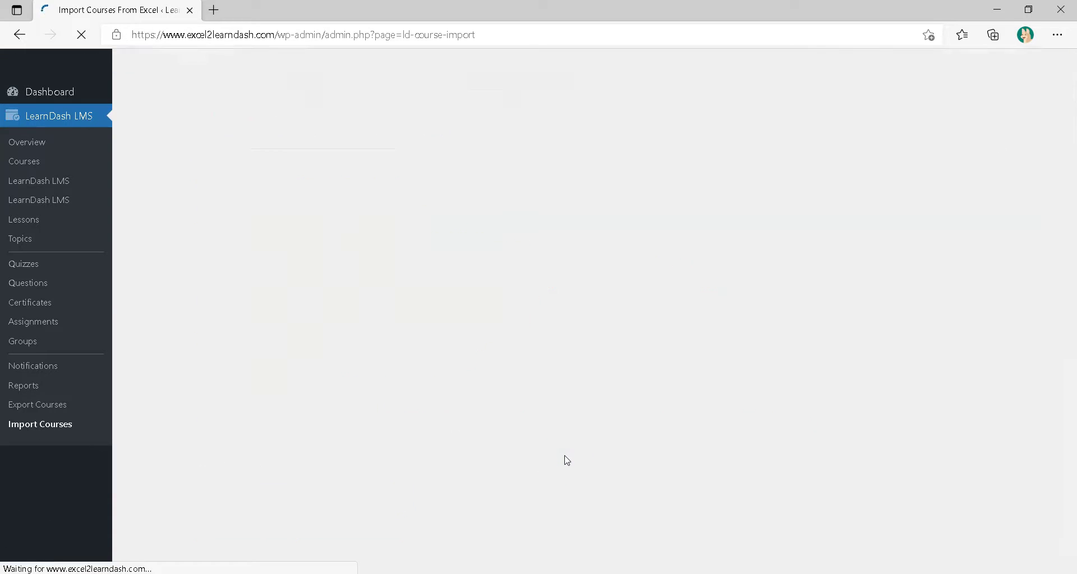
- Review the import log's records, checking each topic's ID, video progression and video URL
{"action": "scroll", "coordinate": [550, 448], "scroll_direction": "down", "scroll_amount": 8}
{"action": "left_click_drag", "start_coordinate": [157, 170], "coordinate": [356, 174]}
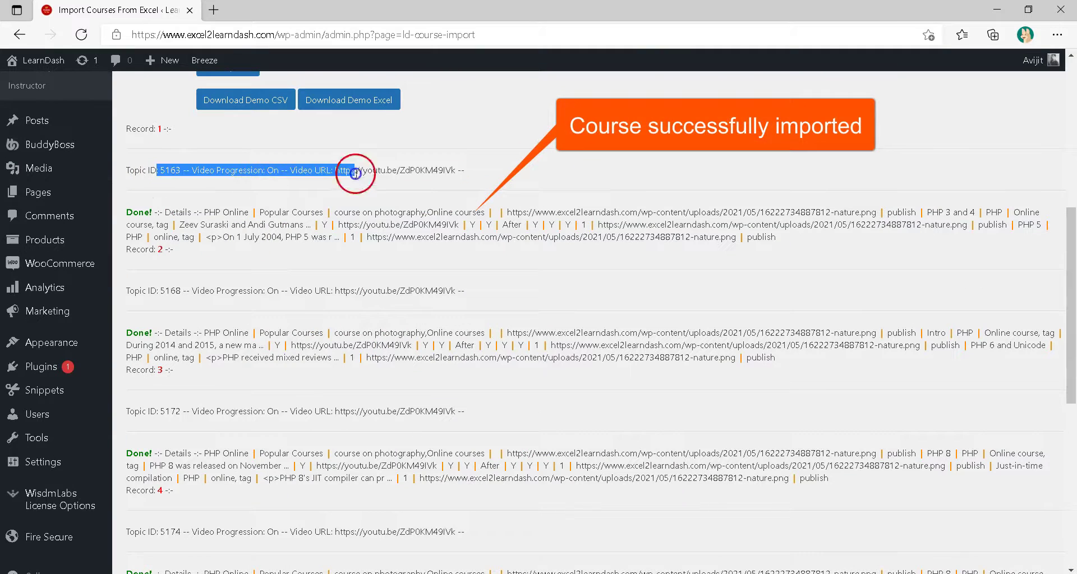
{"action": "left_click_drag", "start_coordinate": [197, 291], "coordinate": [512, 293]}
{"action": "scroll", "coordinate": [205, 324], "scroll_direction": "down", "scroll_amount": 3}
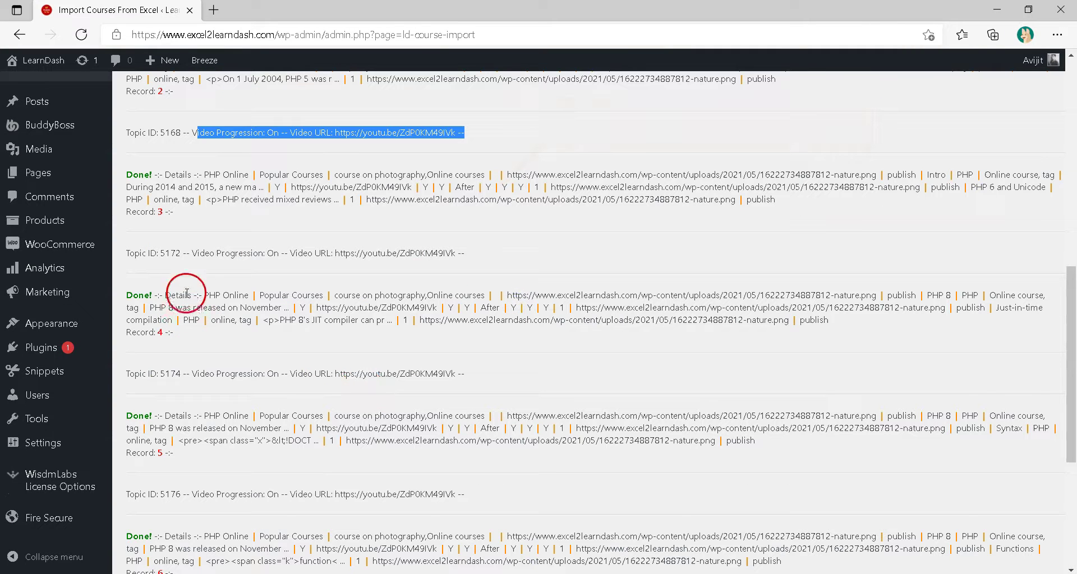
{"action": "left_click_drag", "start_coordinate": [192, 253], "coordinate": [526, 247]}
{"action": "left_click_drag", "start_coordinate": [188, 374], "coordinate": [577, 377]}
{"action": "scroll", "coordinate": [289, 439], "scroll_direction": "down", "scroll_amount": 3}
{"action": "left_click_drag", "start_coordinate": [190, 455], "coordinate": [126, 455]}
{"action": "scroll", "coordinate": [344, 443], "scroll_direction": "down", "scroll_amount": 3}
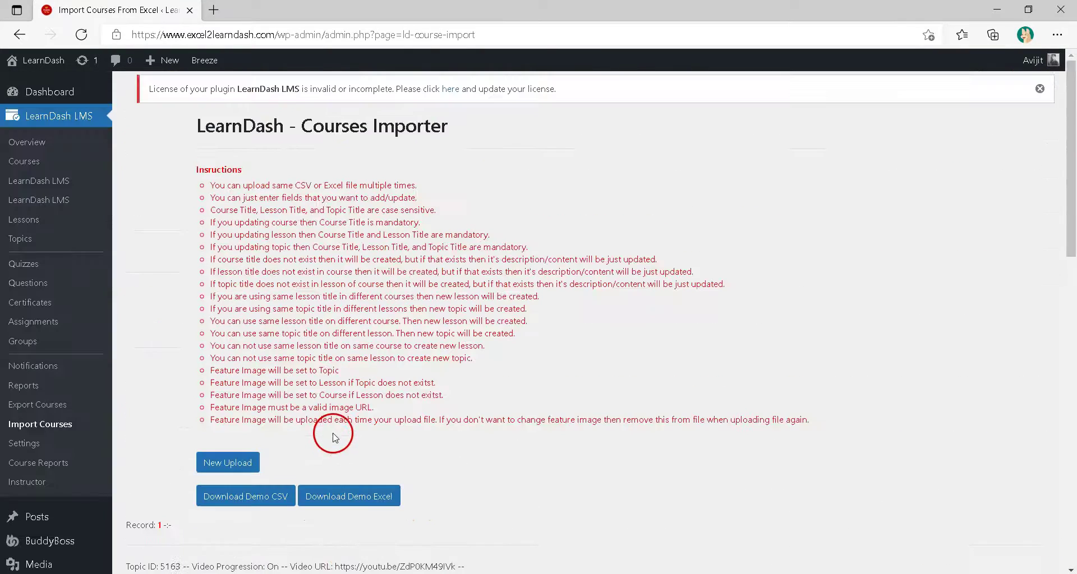
- Open the LearnDash courses list, view the PHP Online course in a new tab and look through its lessons
{"action": "left_click", "coordinate": [22, 163]}
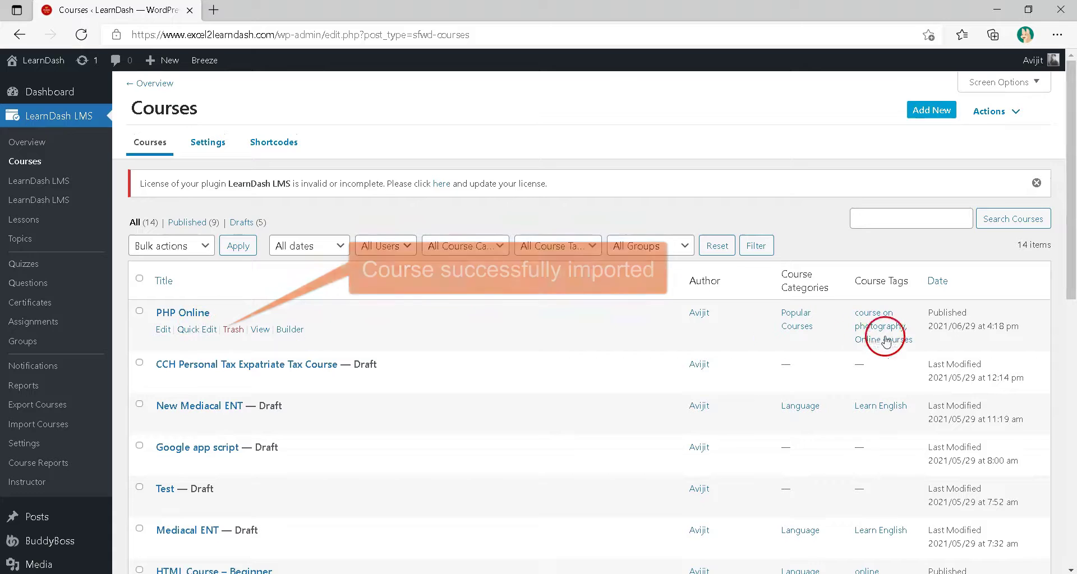
{"action": "middle_click", "coordinate": [259, 330]}
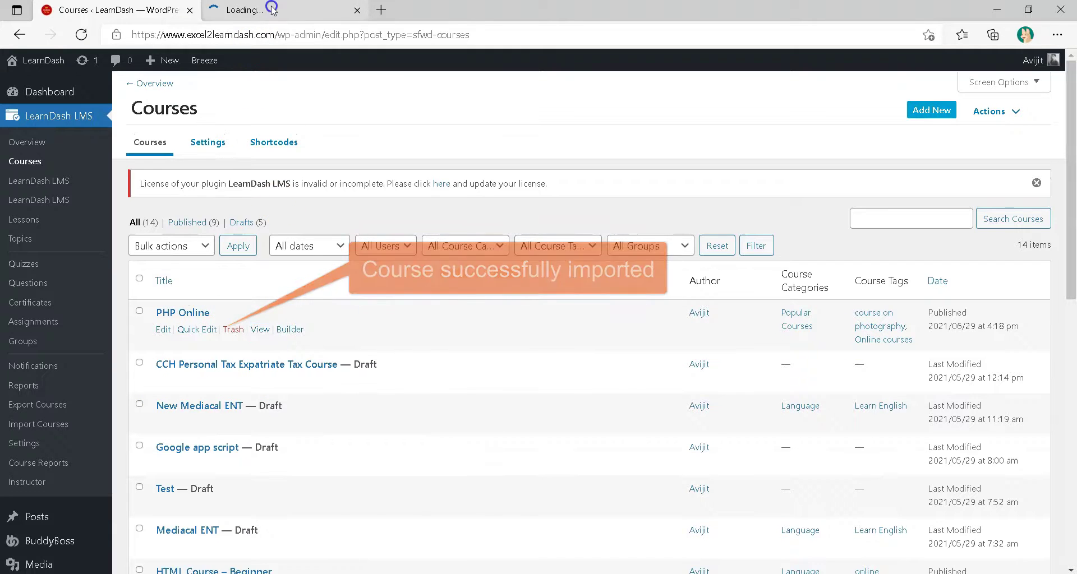
{"action": "key", "text": "ctrl+Tab"}
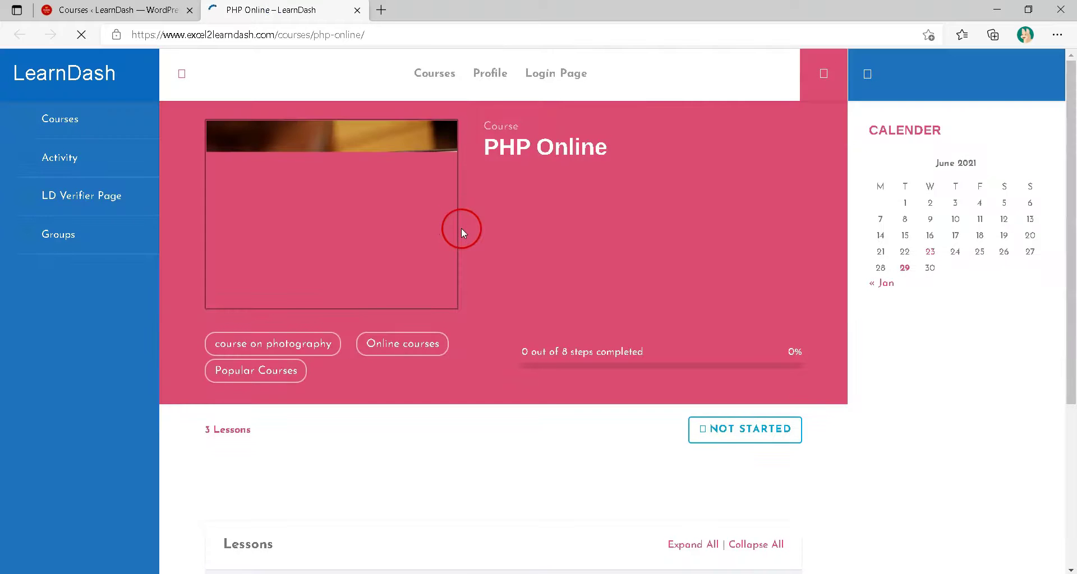
{"action": "scroll", "coordinate": [555, 220], "scroll_direction": "down", "scroll_amount": 3}
{"action": "scroll", "coordinate": [555, 220], "scroll_direction": "down", "scroll_amount": 2}
- Check the video and text of the PHP 3 and 4 lesson and of the Intro lesson's PHP 6 and Unicode topic
{"action": "left_click", "coordinate": [310, 348]}
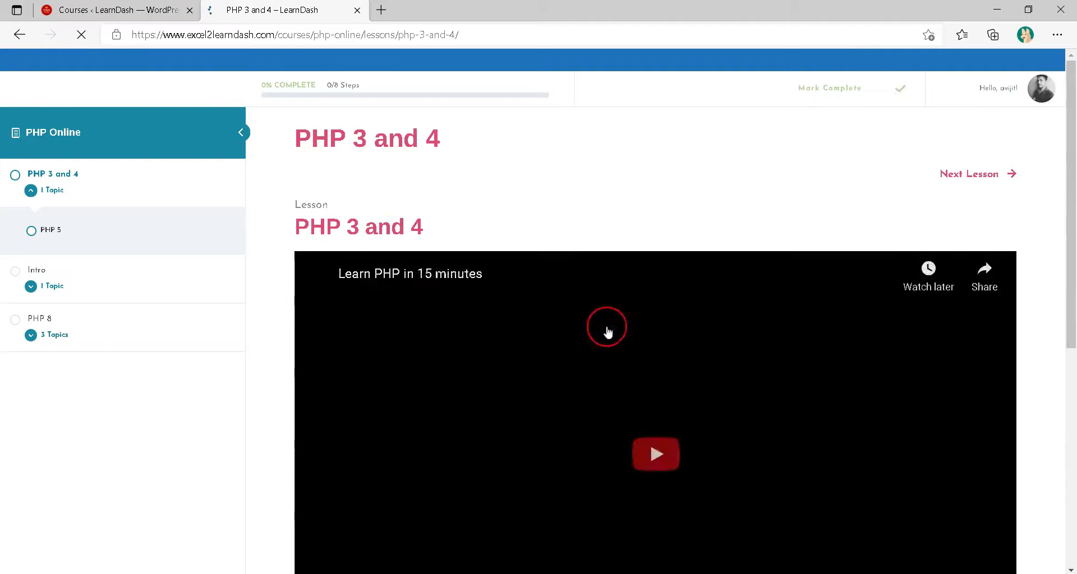
{"action": "scroll", "coordinate": [609, 334], "scroll_direction": "down", "scroll_amount": 6}
{"action": "left_click", "coordinate": [51, 286]}
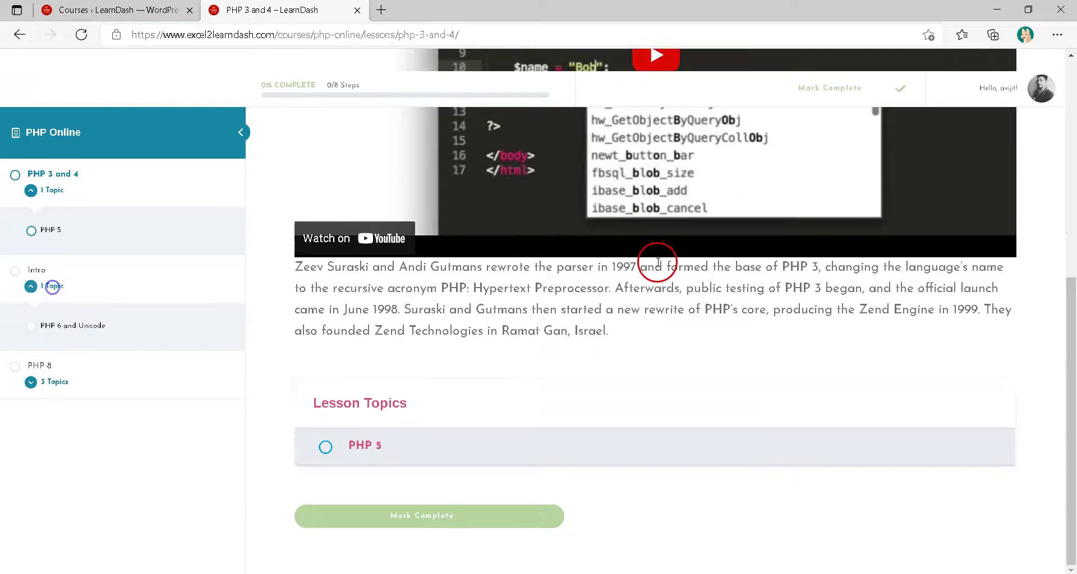
{"action": "left_click", "coordinate": [79, 329]}
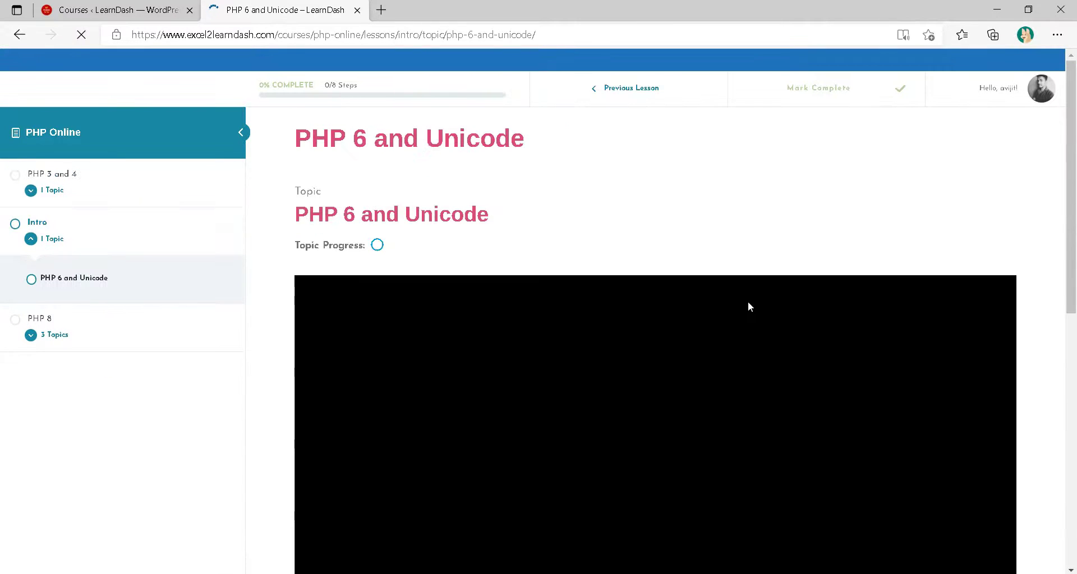
{"action": "scroll", "coordinate": [749, 307], "scroll_direction": "down", "scroll_amount": 8}
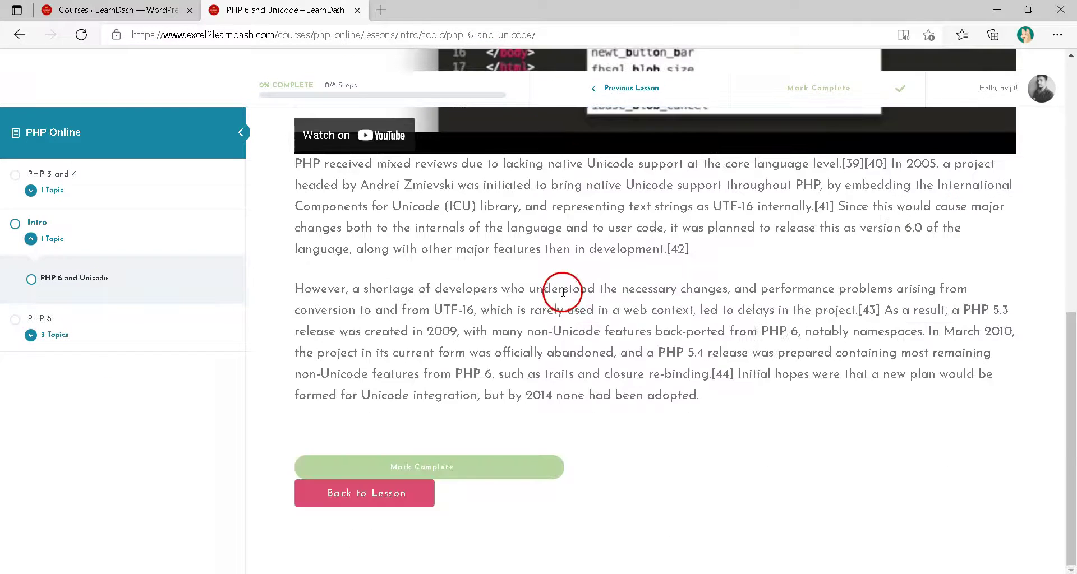
- Open the Just-in-time compilation topic under PHP 8 and check its video and text content
{"action": "left_click", "coordinate": [46, 336]}
{"action": "left_click", "coordinate": [66, 374]}
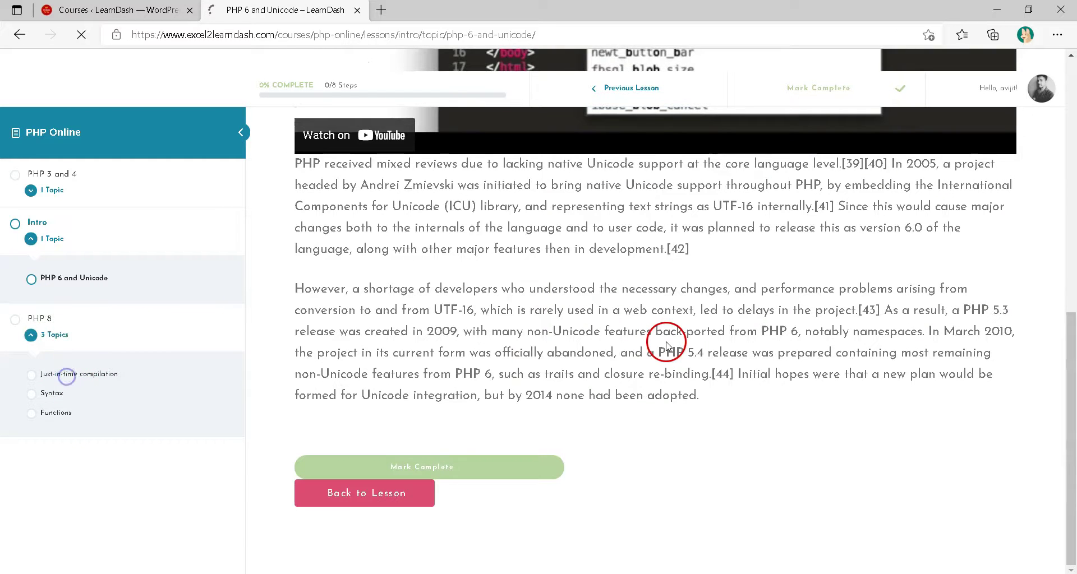
{"action": "scroll", "coordinate": [638, 345], "scroll_direction": "down", "scroll_amount": 3}
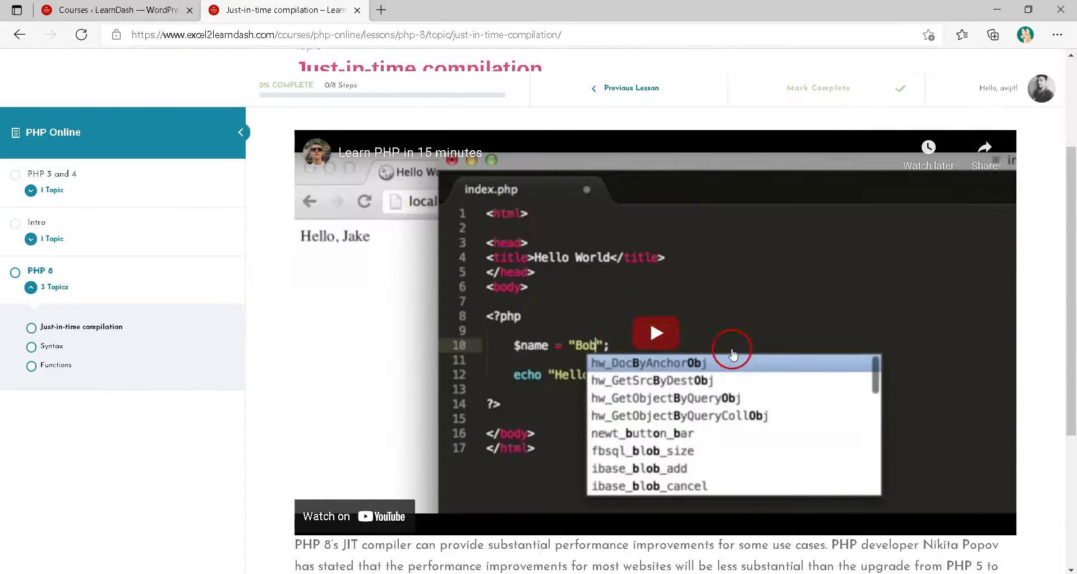
{"action": "scroll", "coordinate": [617, 359], "scroll_direction": "down", "scroll_amount": 3}
{"action": "scroll", "coordinate": [527, 375], "scroll_direction": "down", "scroll_amount": 1}
{"action": "left_click_drag", "start_coordinate": [406, 394], "coordinate": [862, 388]}
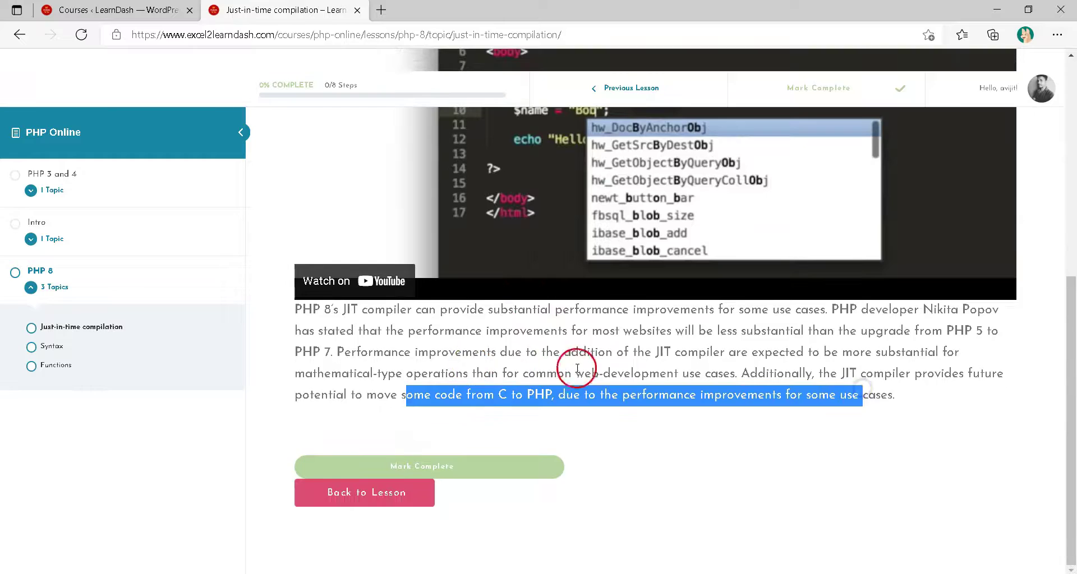